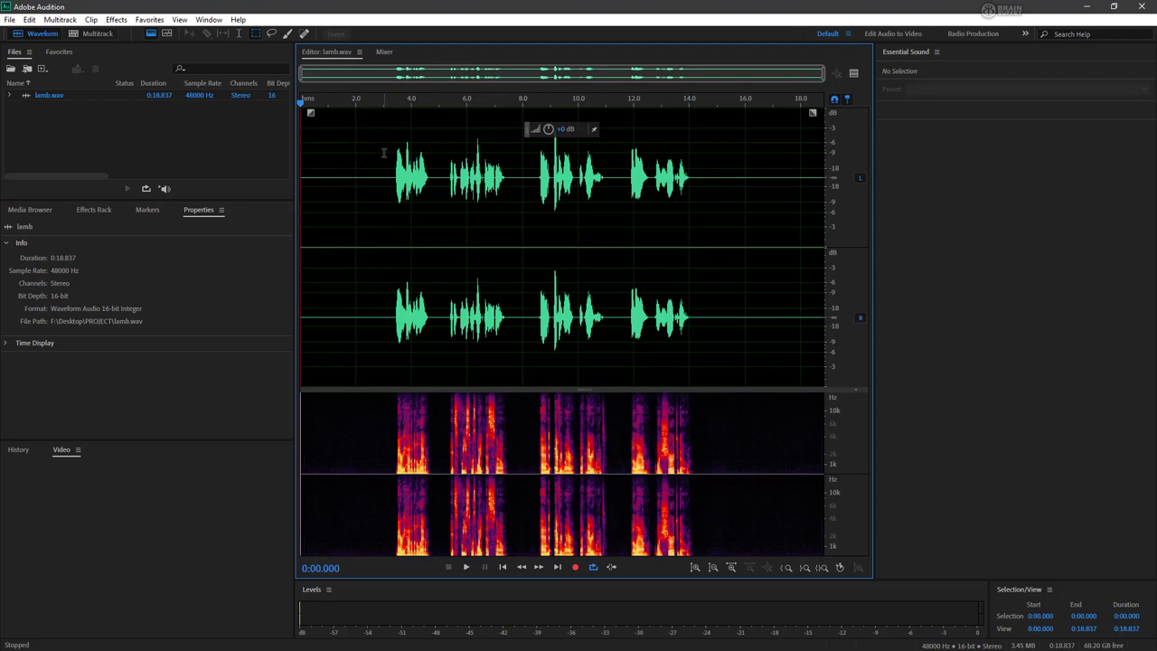
- Switch to the Time Selection Tool to select ranges of time in lamb.wav
click(239, 35)
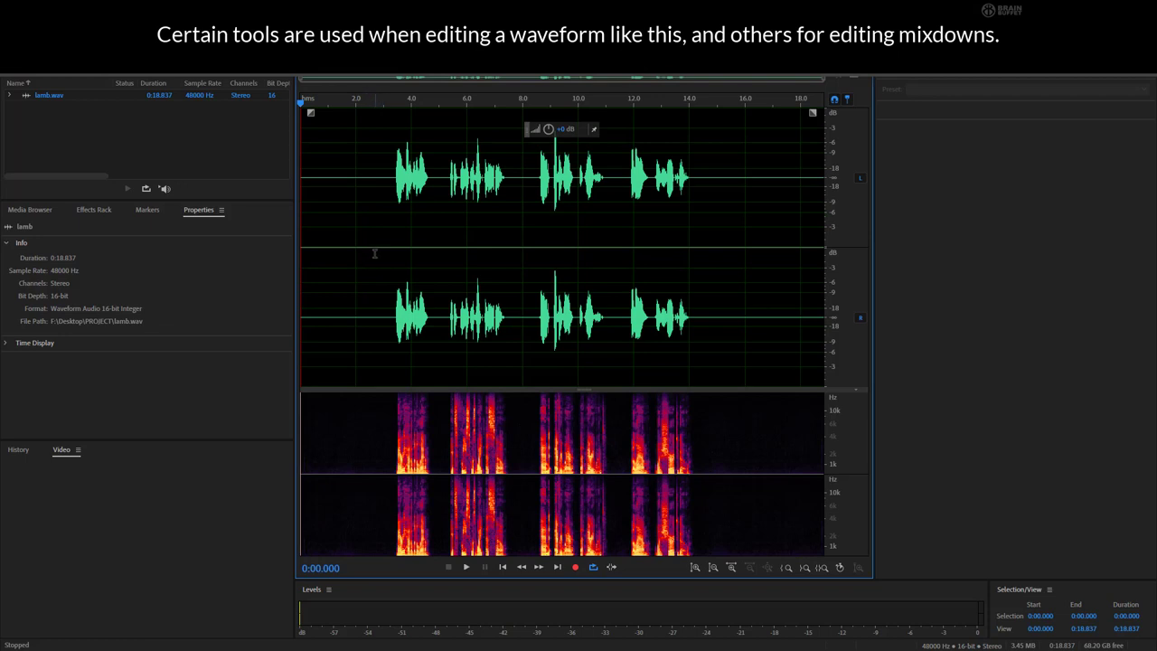
- Delete the silent first 2.9 seconds and everything after 12.000 seconds
drag(381, 254, 296, 257)
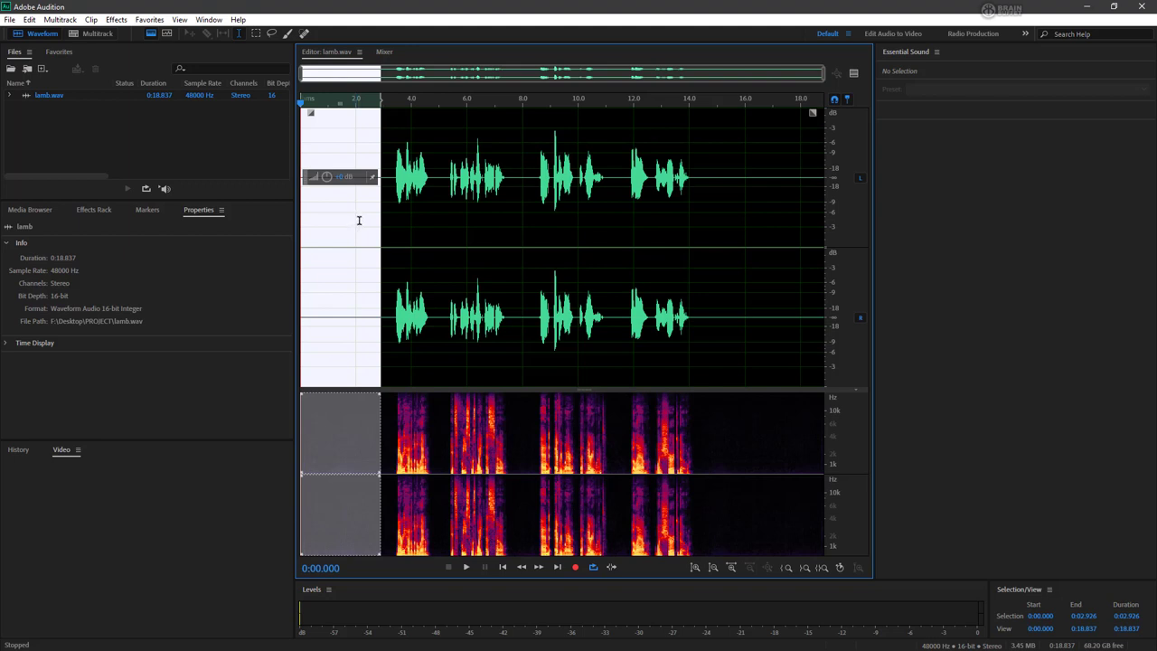
key(Delete)
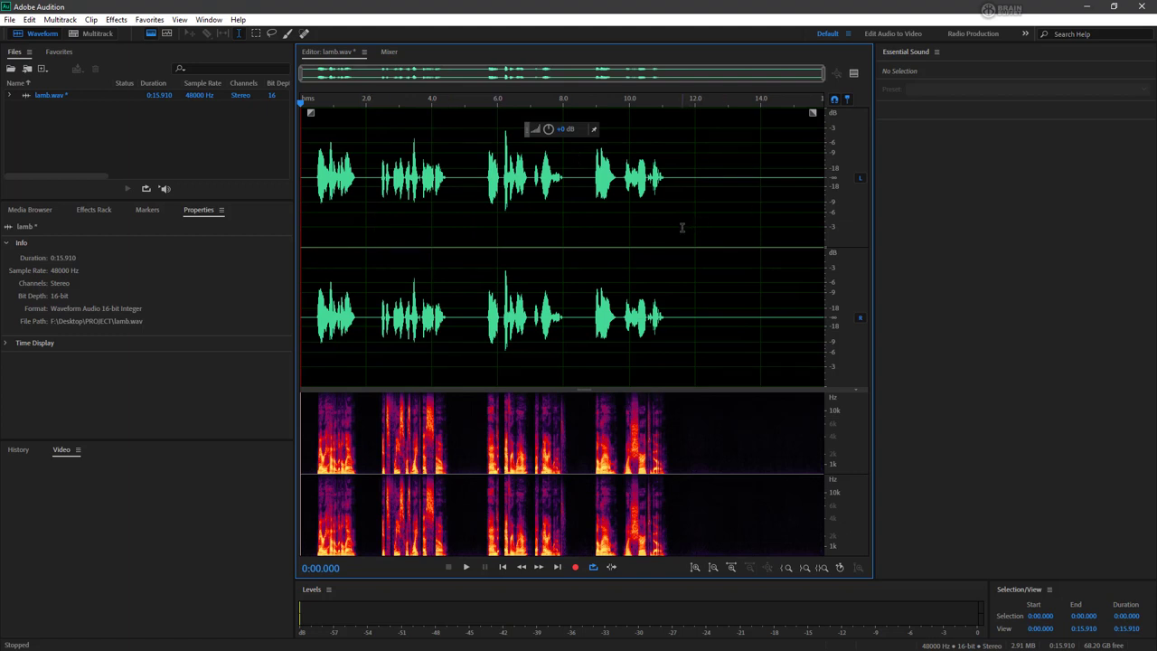
drag(694, 226, 836, 244)
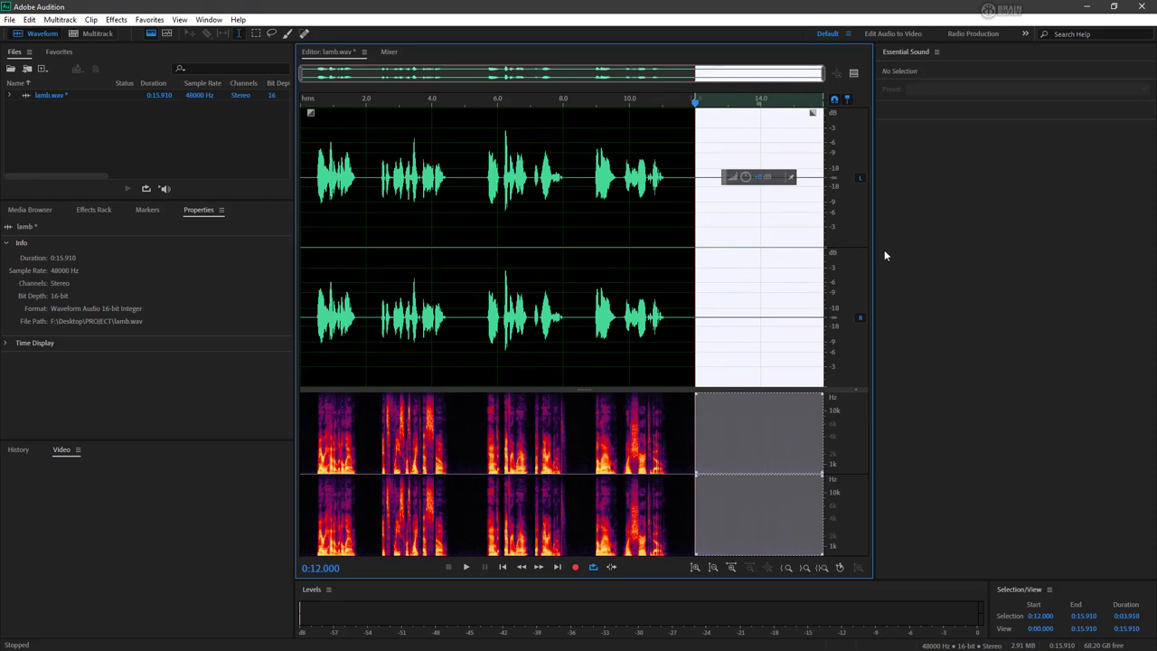
key(Delete)
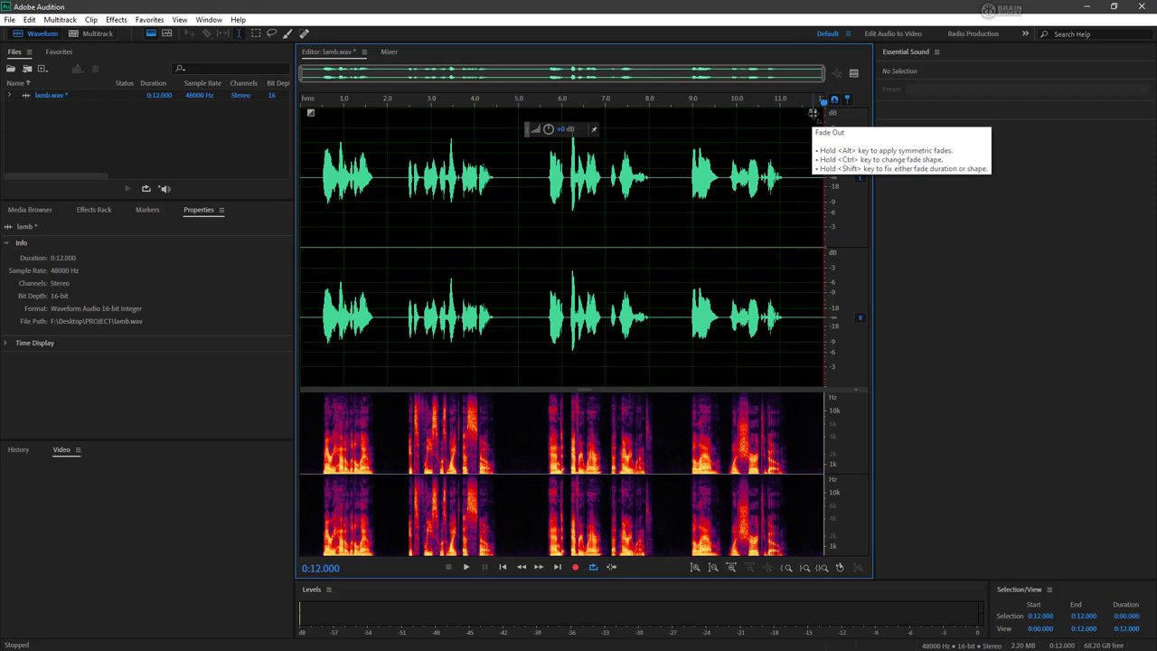
- Drag the Fade Out handle left and the Fade In handle right to add short fades
drag(813, 112, 779, 122)
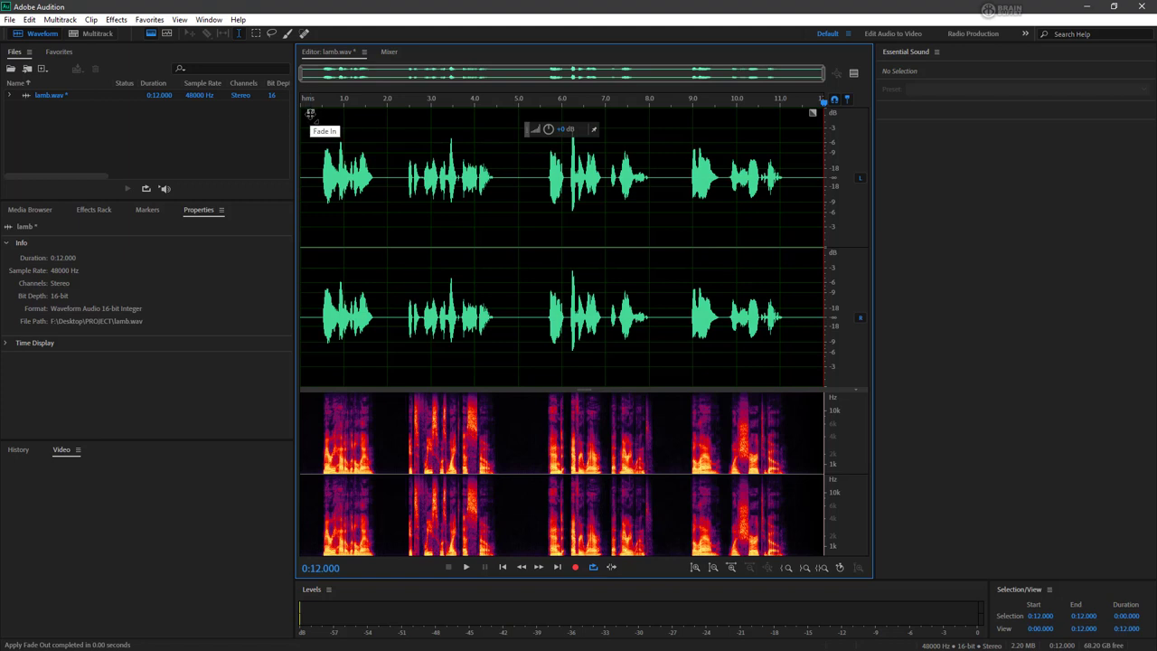
drag(311, 112, 331, 113)
click(398, 409)
drag(393, 409, 381, 409)
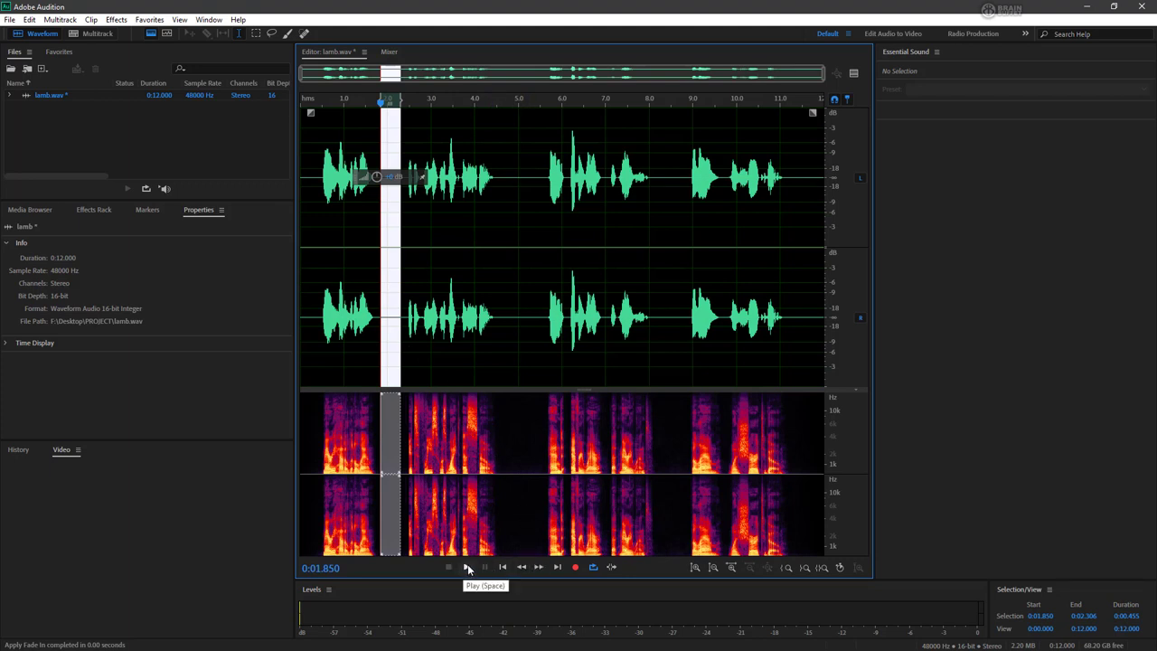
click(592, 567)
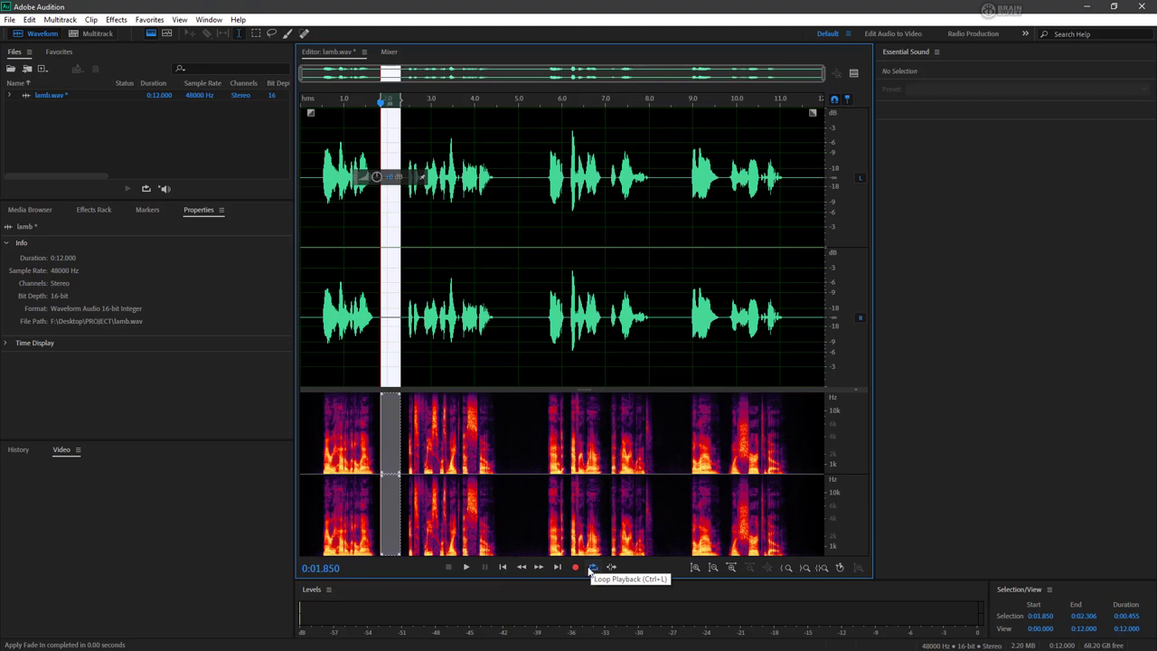
key(space)
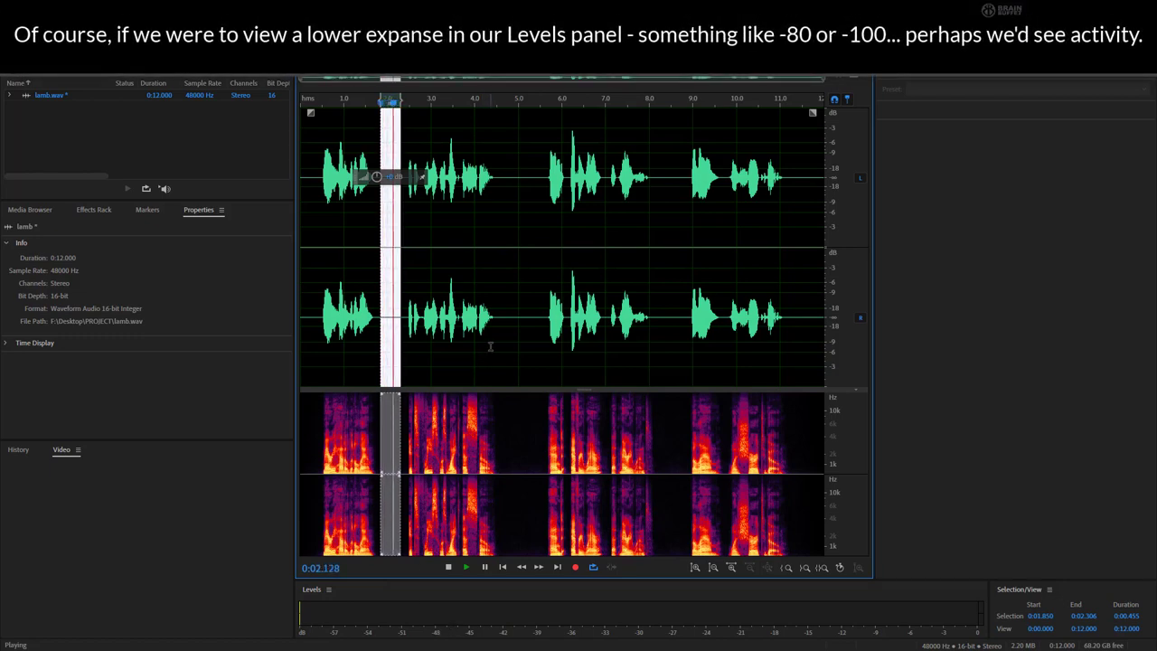
key(space)
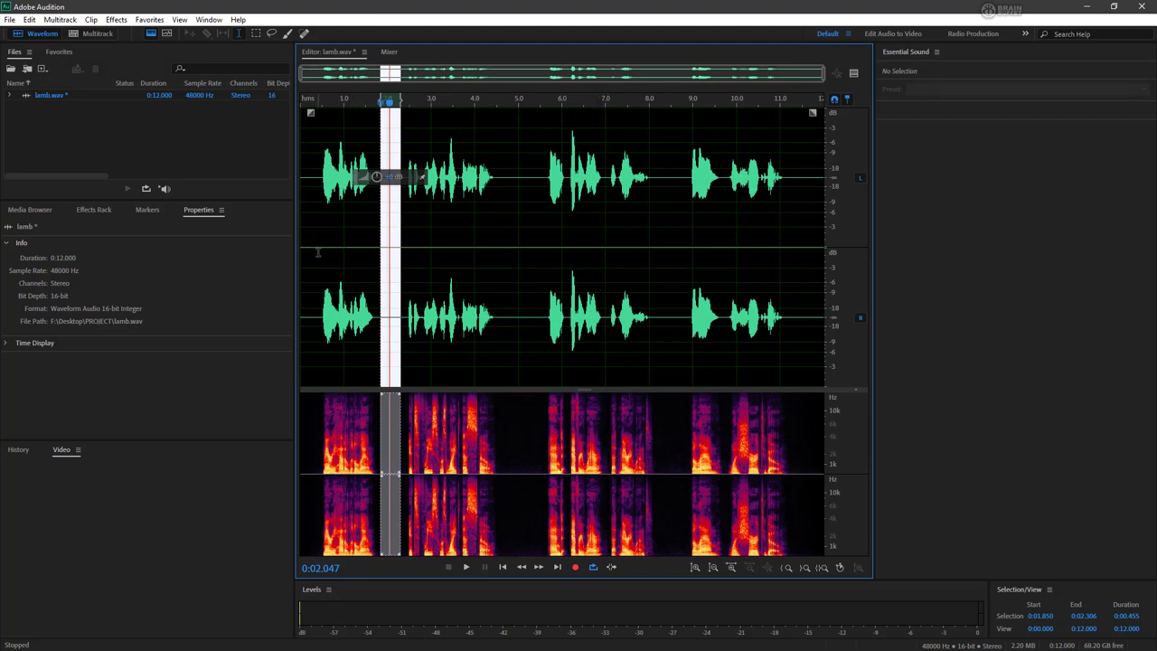
click(319, 253)
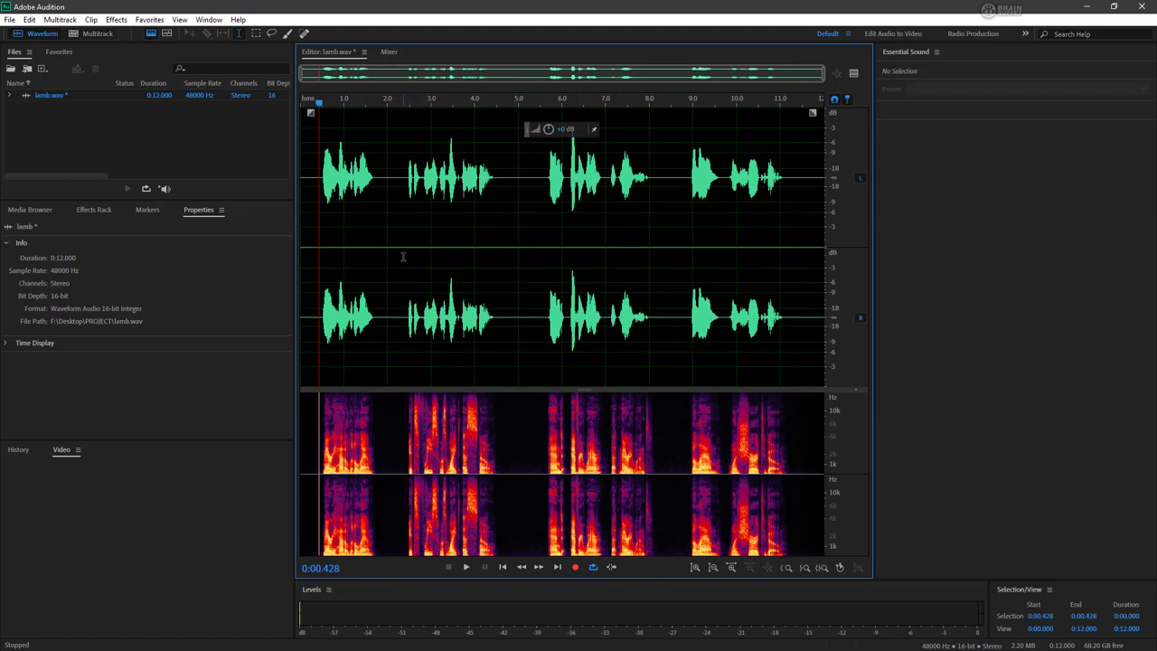
- Play the recording briefly, then zoom in to show the pause from about 1.6 to 2.9 s
key(space)
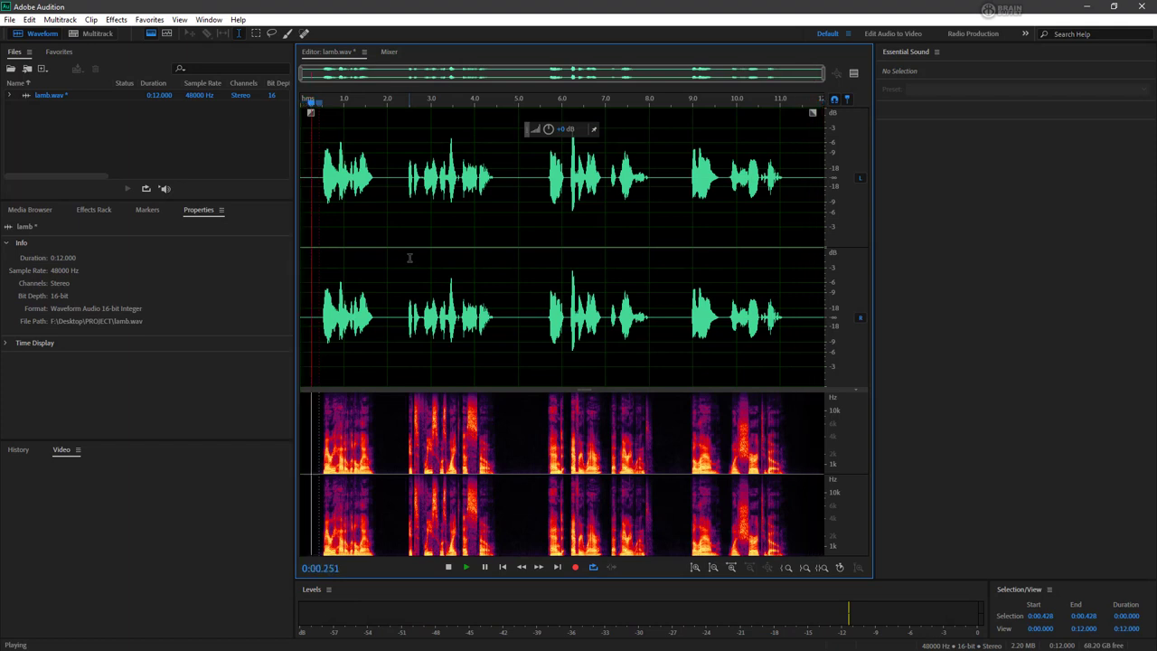
key(space)
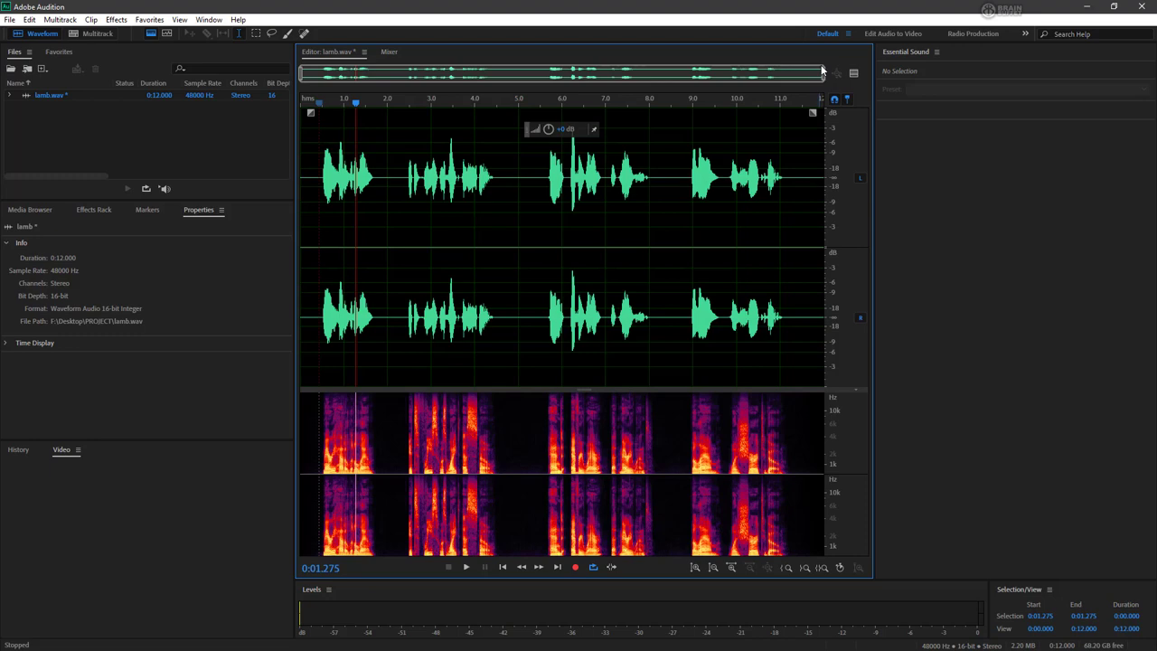
drag(823, 78, 344, 78)
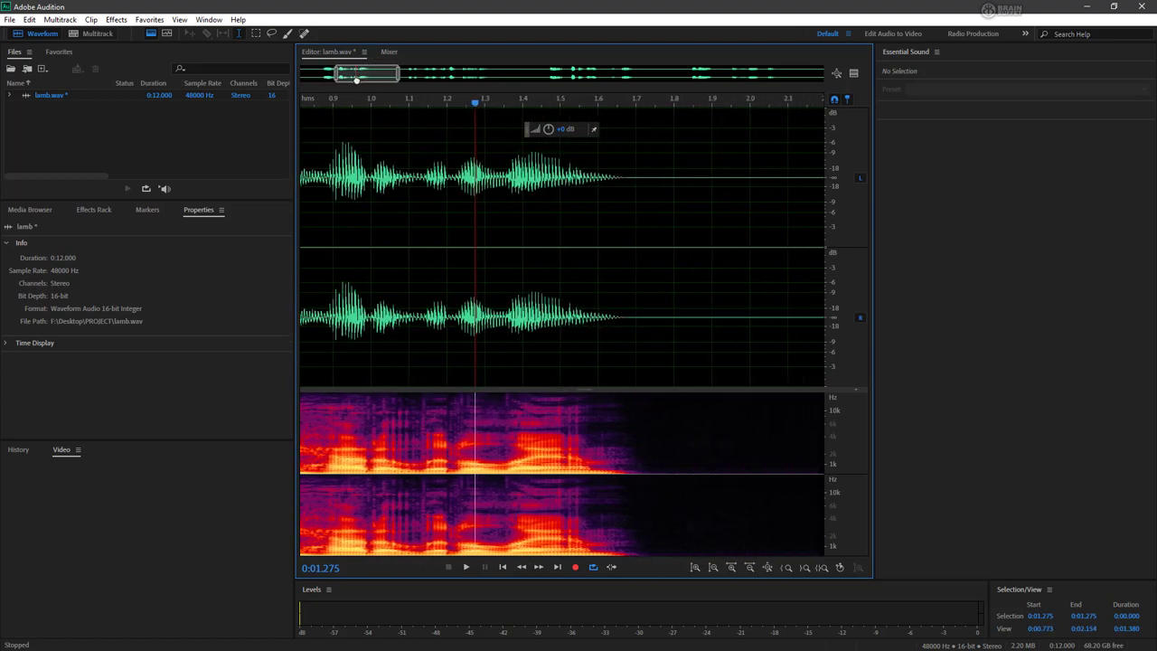
drag(356, 80, 390, 78)
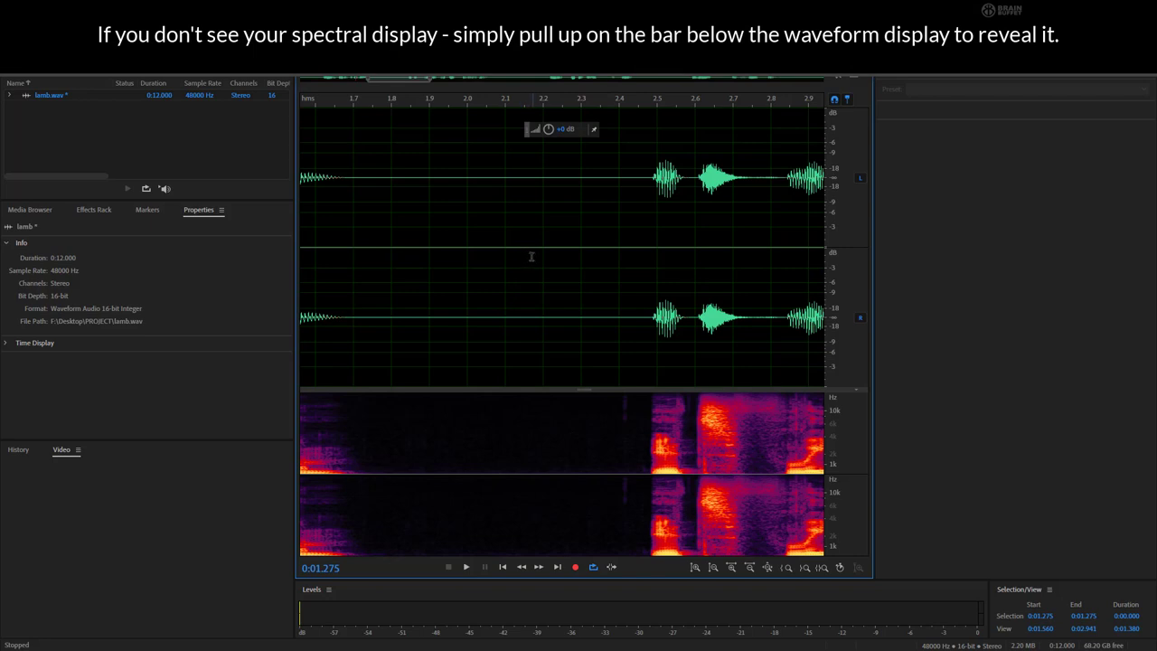
- Select 2.000–2.186 s of the pause, nudge its volume, and delete it, leaving 11.811 s
drag(538, 263, 464, 268)
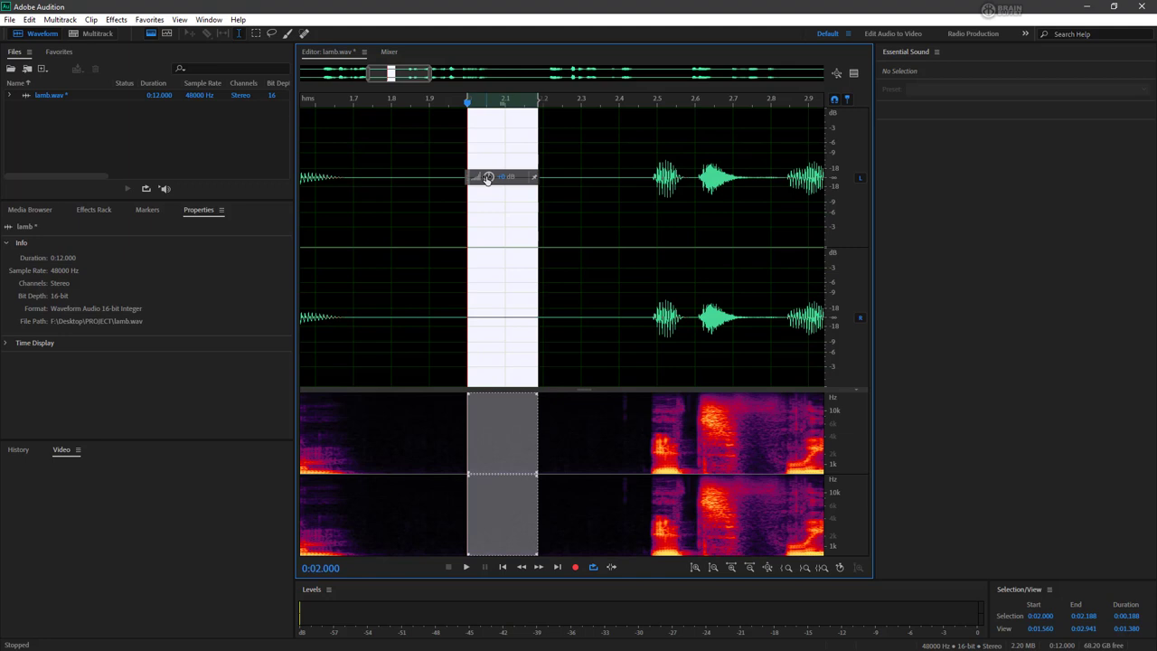
drag(488, 179, 446, 182)
drag(428, 187, 430, 186)
key(Delete)
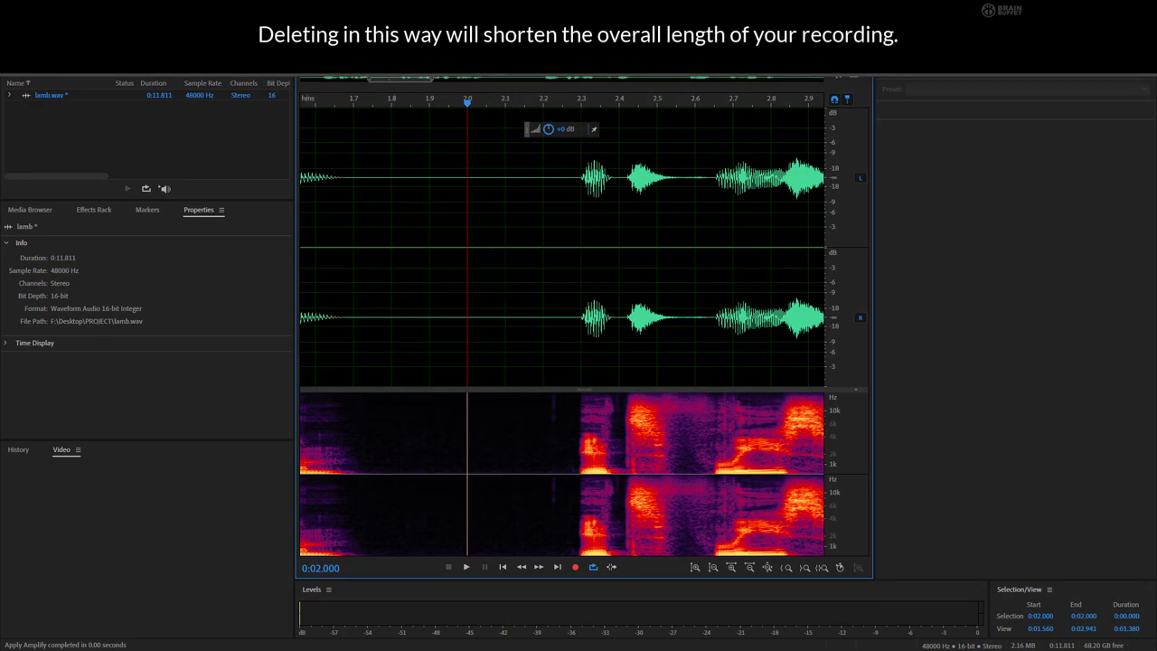
- Try the Marquee, Lasso and Paintbrush tools, settle on Spot Healing Brush, and resize the spectral pane
click(257, 34)
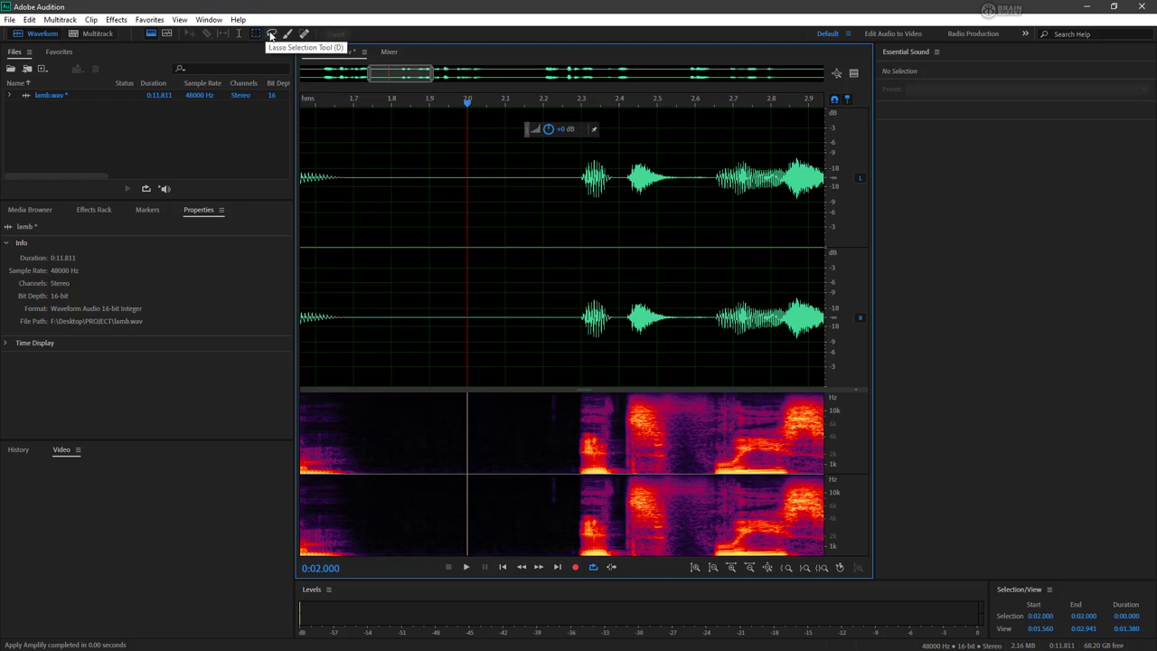
click(270, 34)
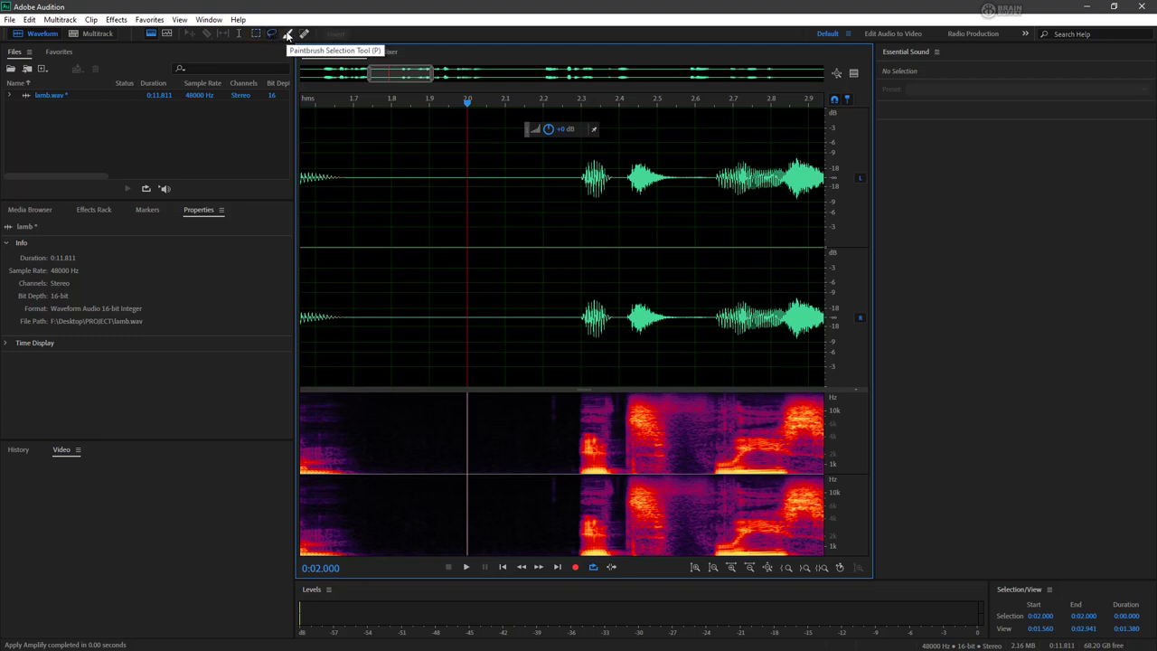
click(288, 35)
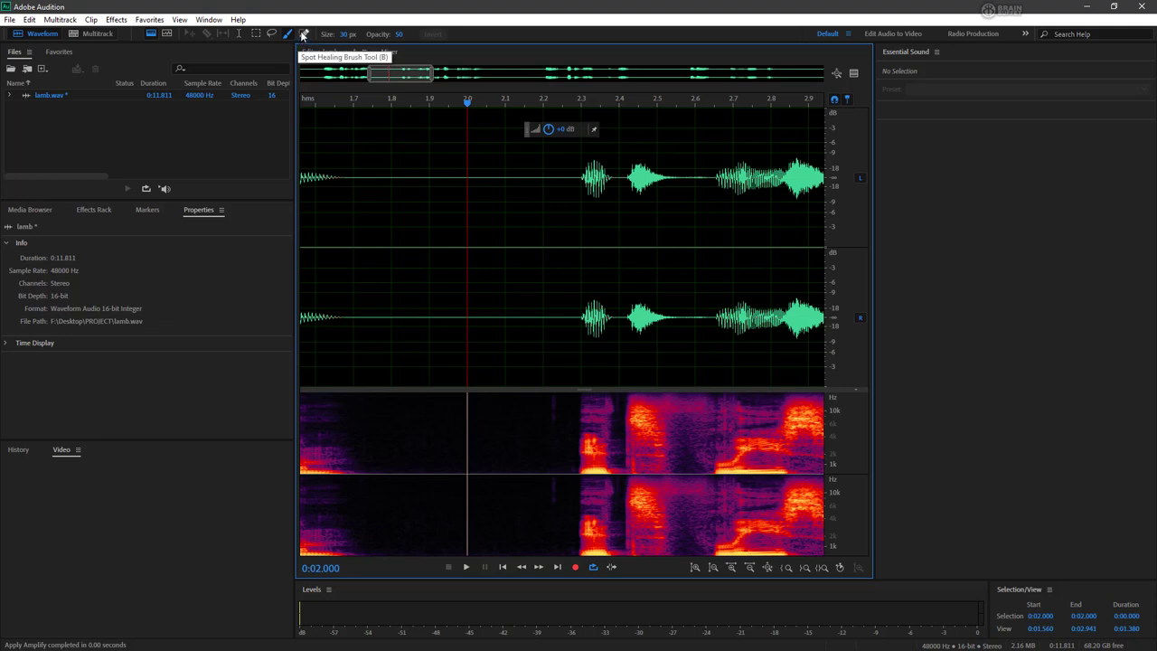
click(303, 34)
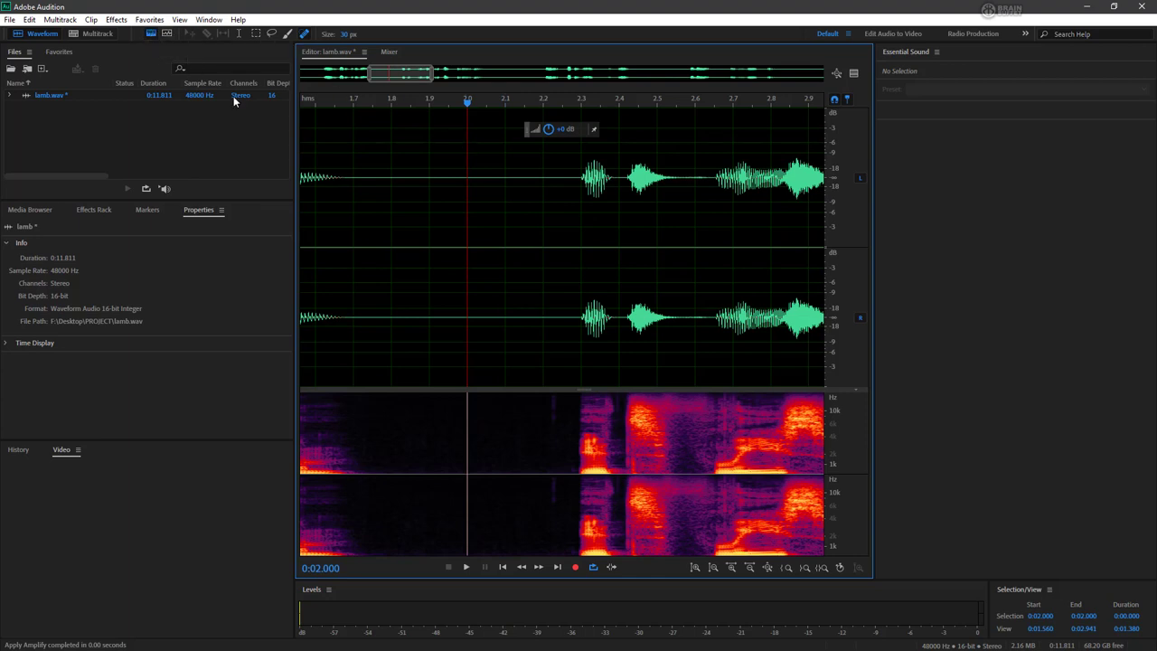
drag(588, 392, 538, 210)
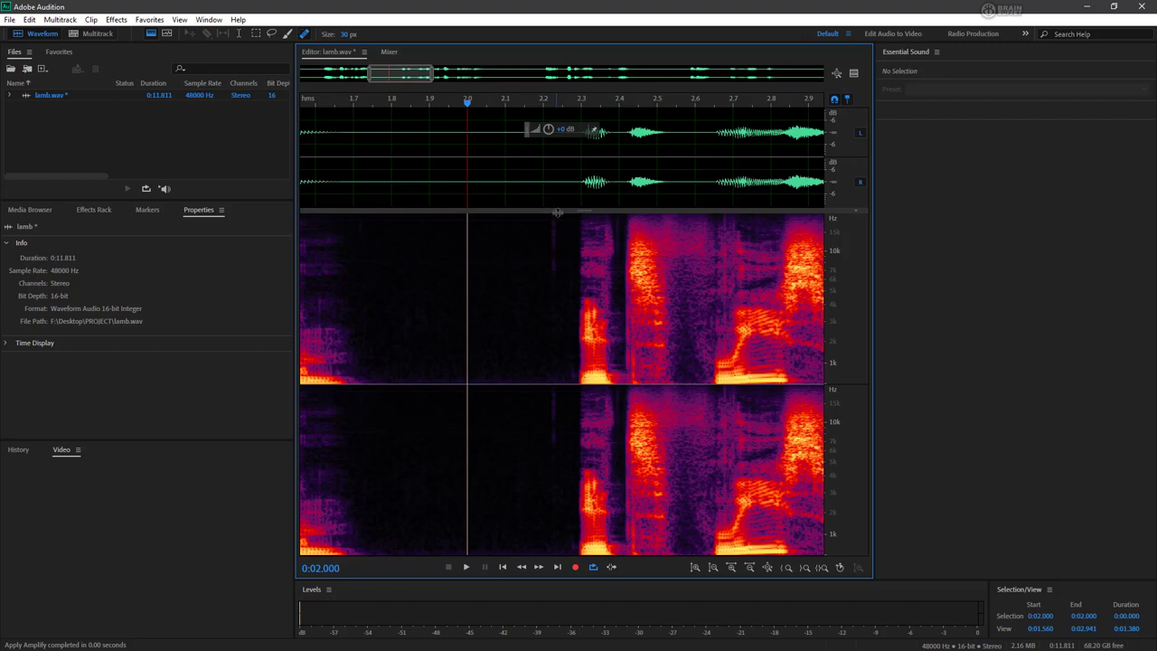
- Raise the waveform/spectrum divider so the spectrogram fills most of the editor
mouse_move(557, 209)
mouse_down()
mouse_move(542, 503)
mouse_move(569, 475)
mouse_move(584, 185)
mouse_up()
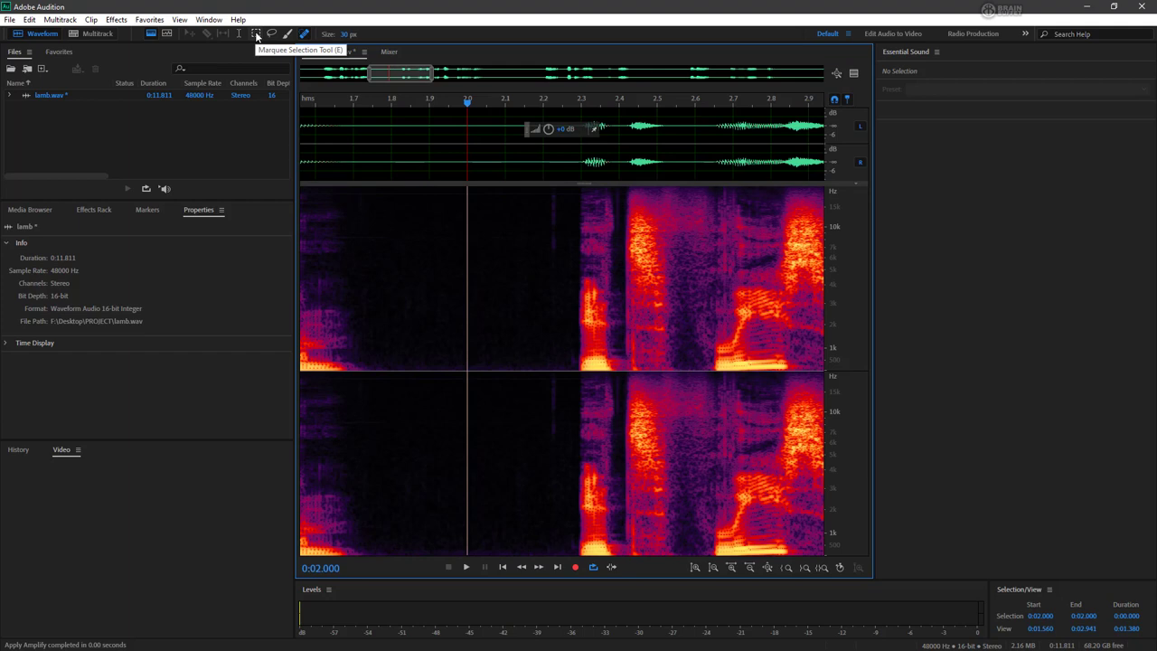
click(257, 35)
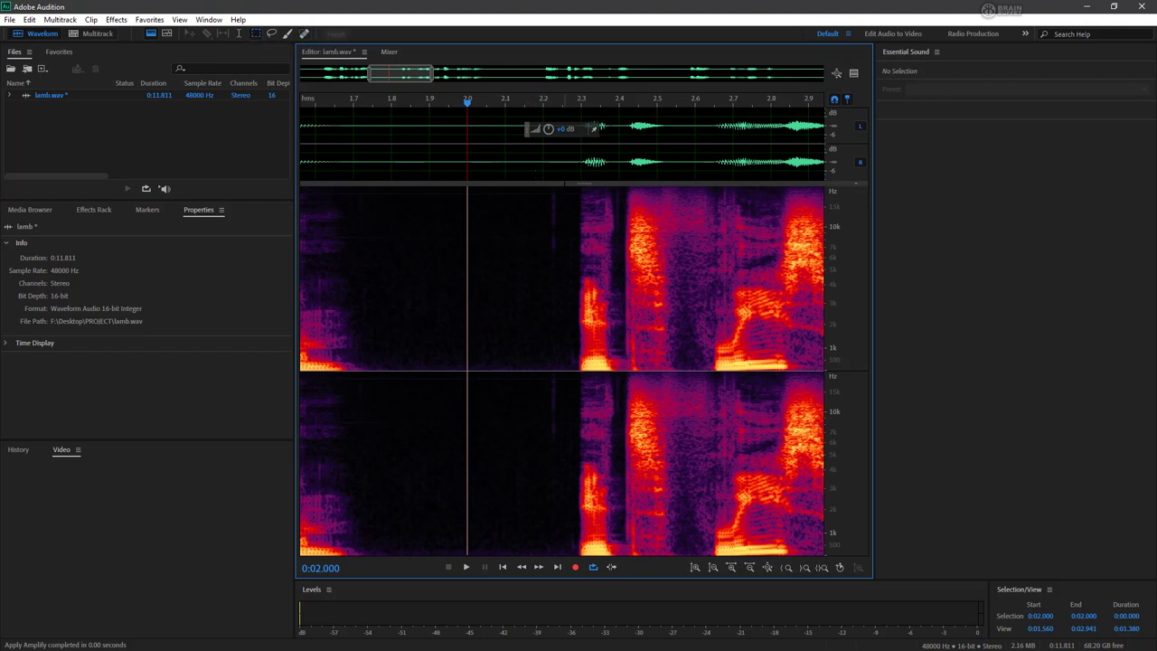
drag(564, 189, 545, 289)
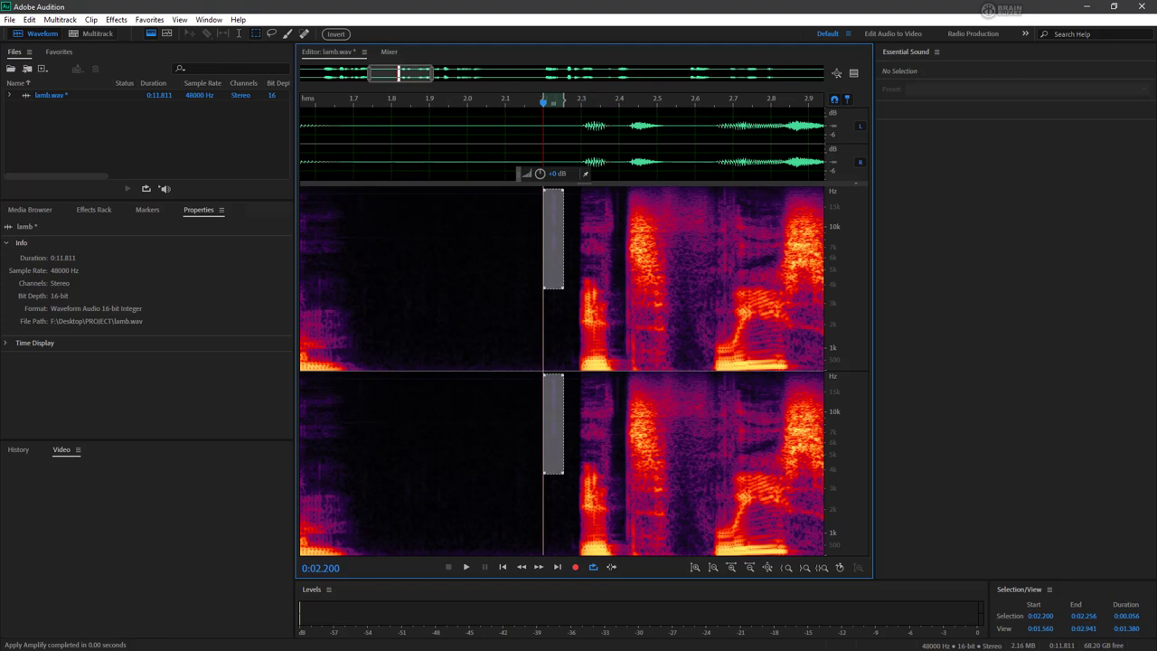
key(Delete)
click(553, 327)
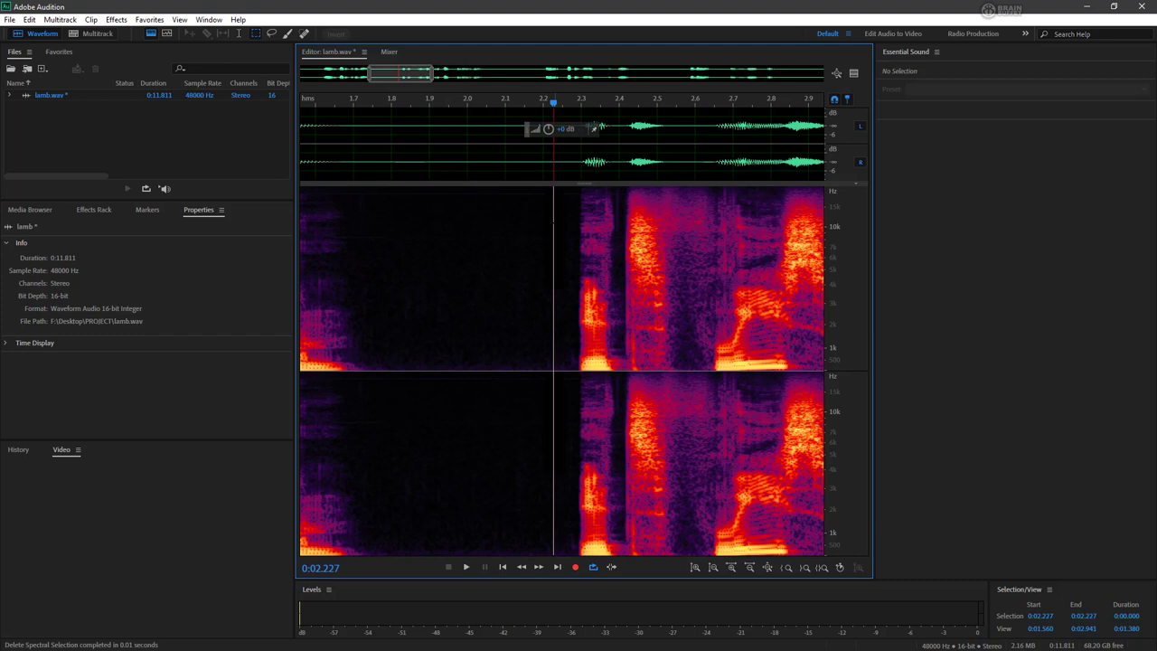
key(ctrl+z)
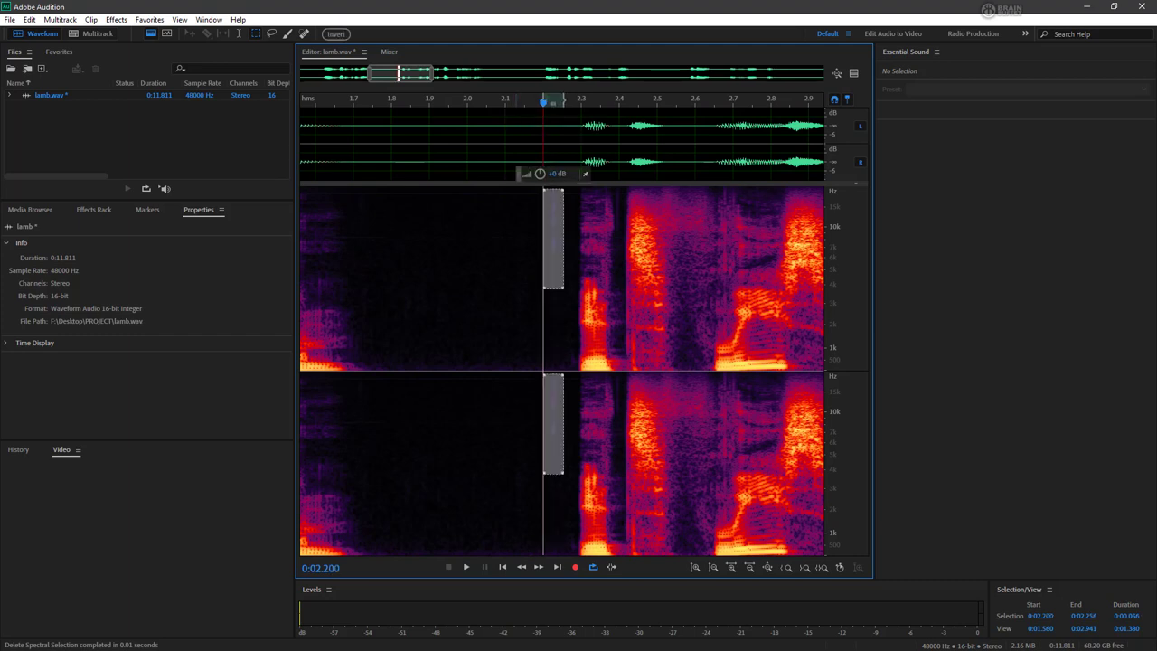
key(ctrl+z)
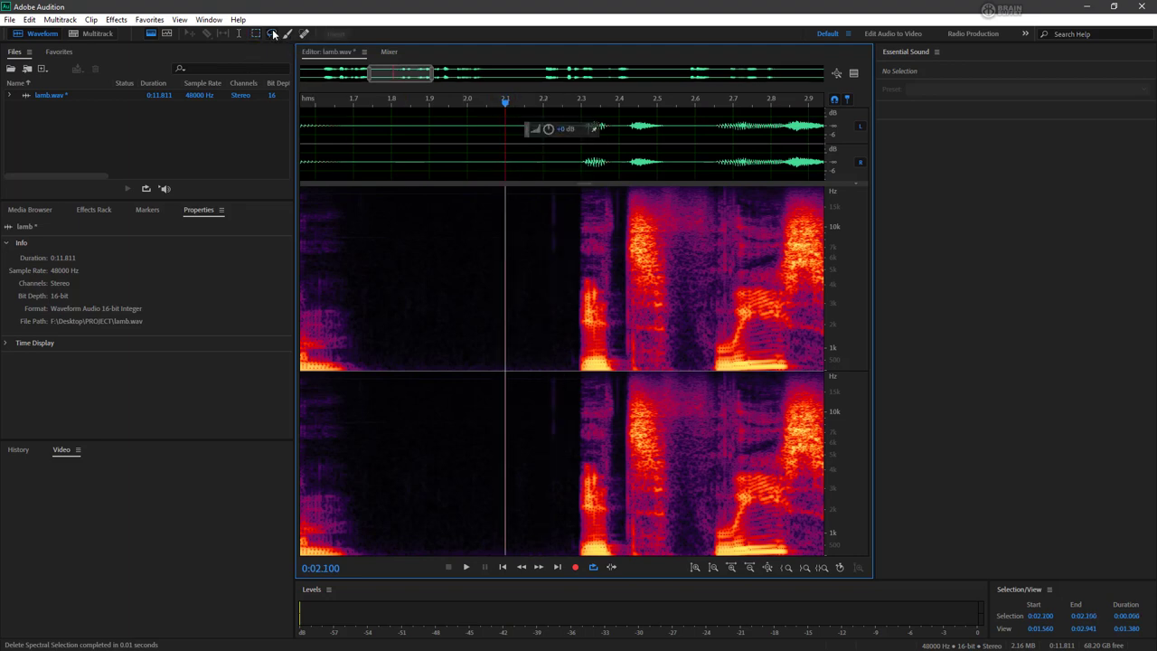
- Lasso the blip near 2.2 s, clear that selection, and switch to the Paintbrush Selection tool
click(276, 36)
mouse_move(563, 193)
mouse_down()
mouse_move(557, 282)
mouse_move(573, 270)
mouse_move(566, 196)
mouse_up()
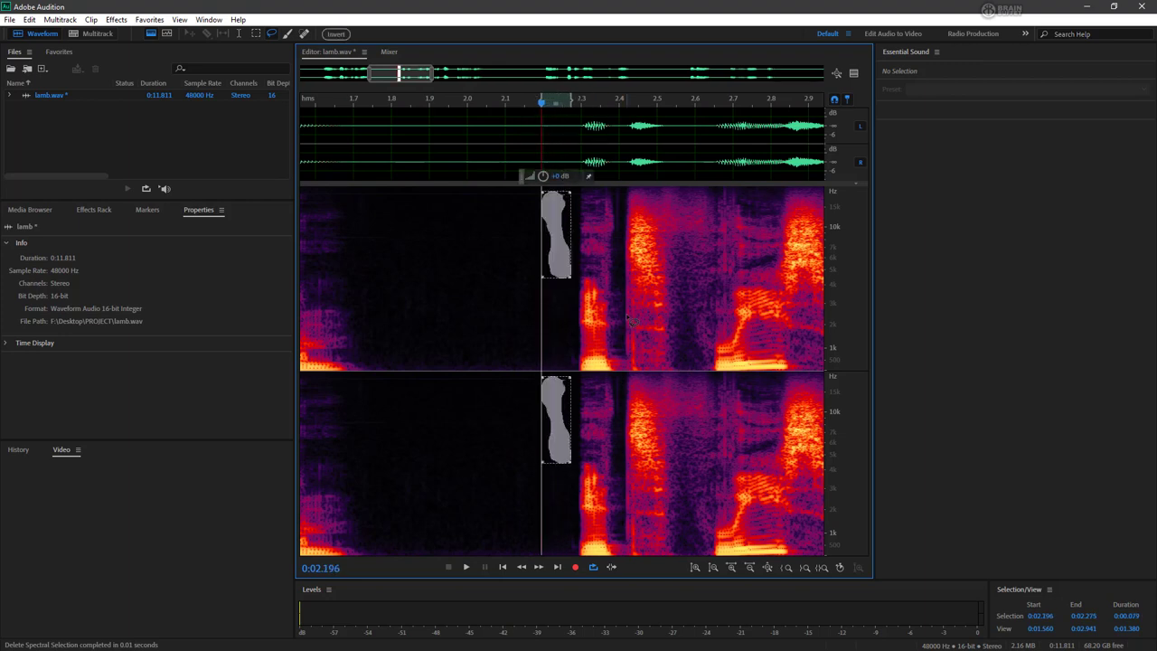
click(493, 287)
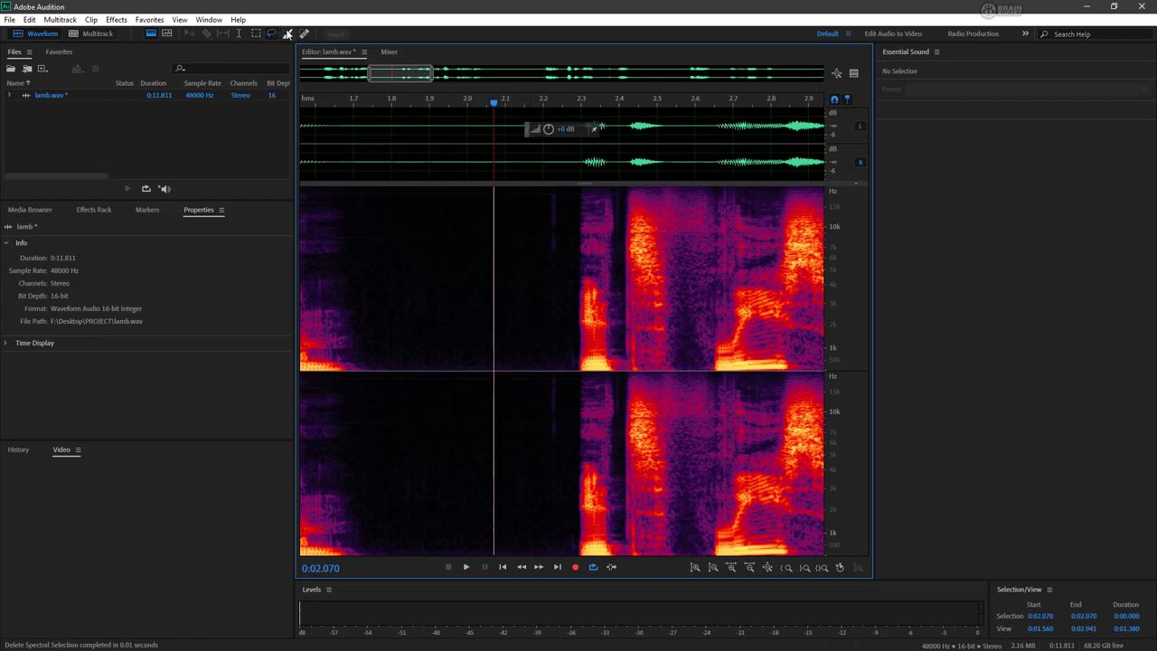
click(288, 34)
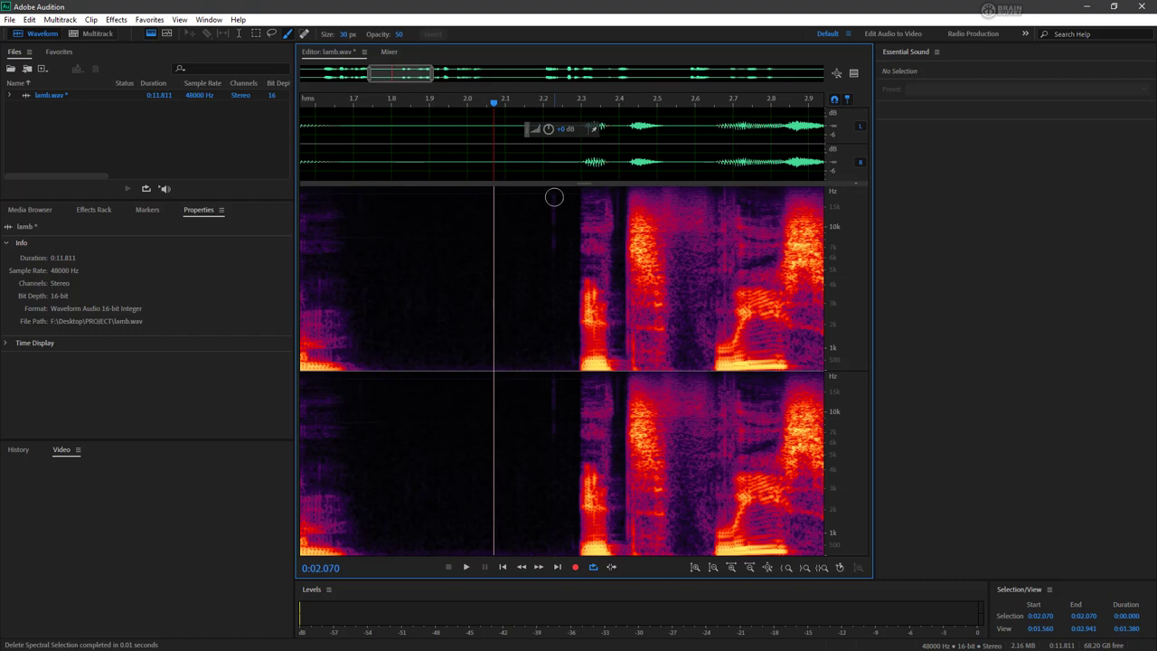
- Paint a selection over the faint blip near 2.2 s, refining it several times
drag(550, 194, 556, 280)
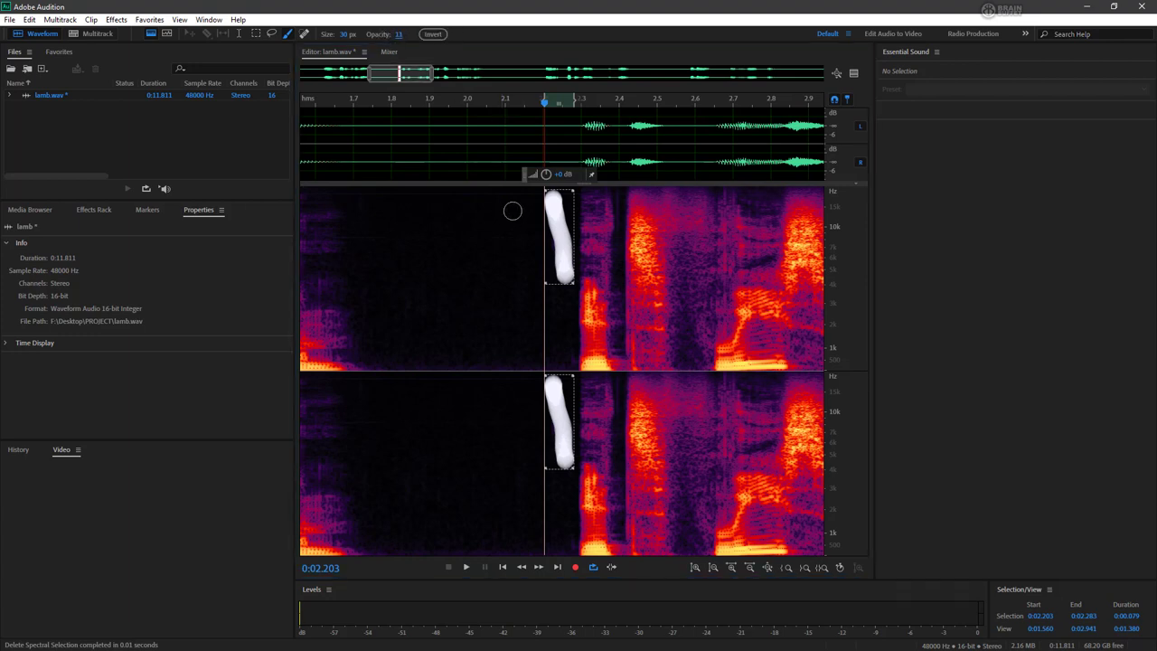
drag(514, 212, 523, 268)
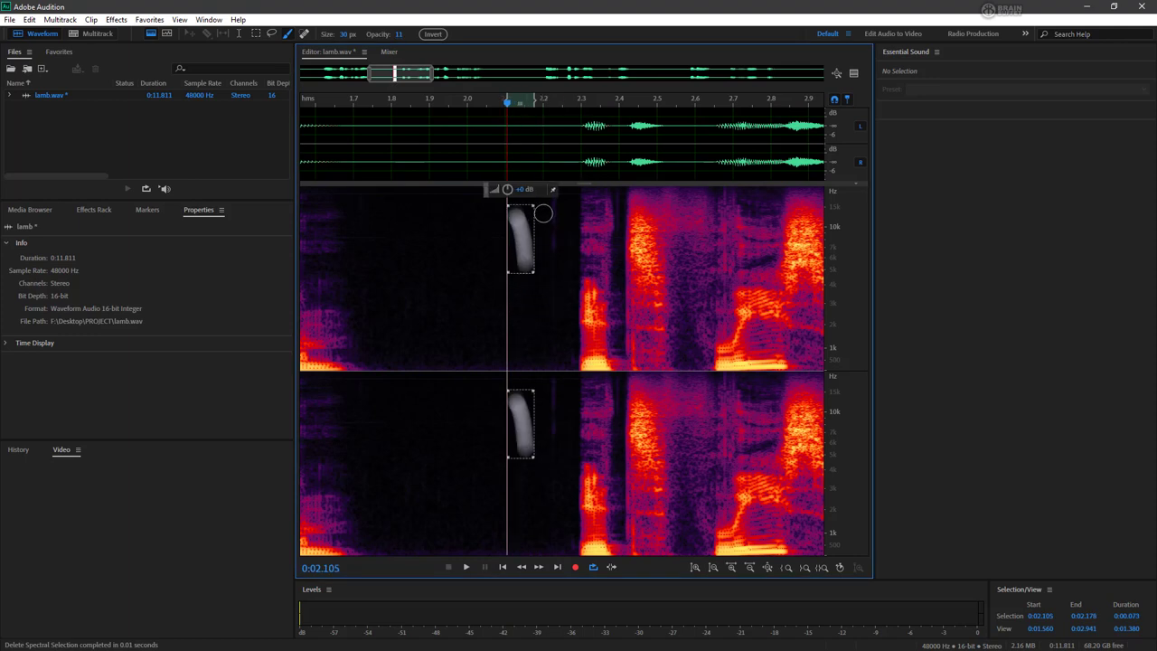
drag(548, 219, 555, 307)
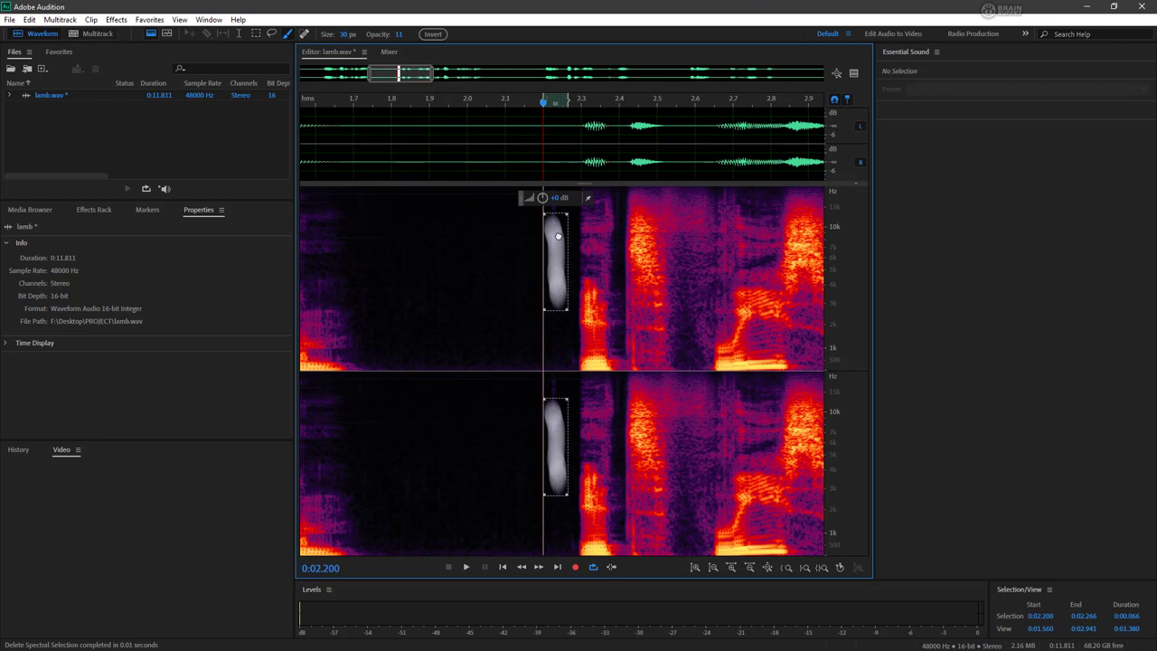
mouse_move(554, 209)
mouse_down()
mouse_move(554, 276)
mouse_move(550, 194)
mouse_move(556, 264)
mouse_move(550, 199)
mouse_move(534, 174)
mouse_move(480, 178)
mouse_up()
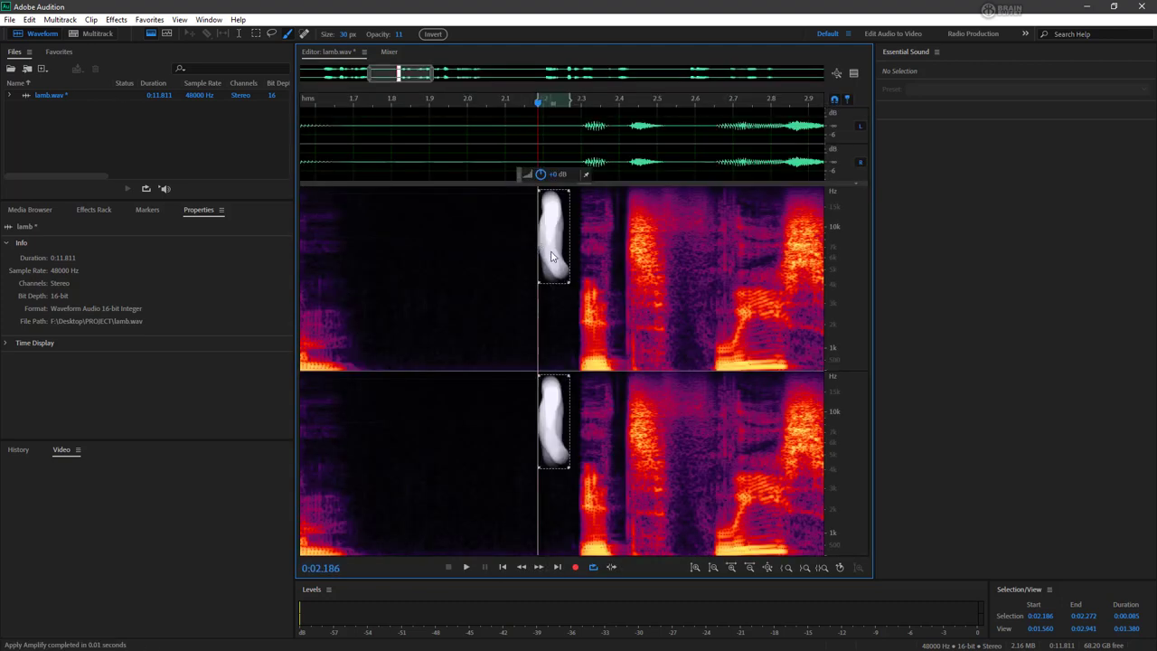
- Repaint the blip selection, undo, and delete the 2.000–2.188 s stretch again to keep 11.811 s
click(521, 235)
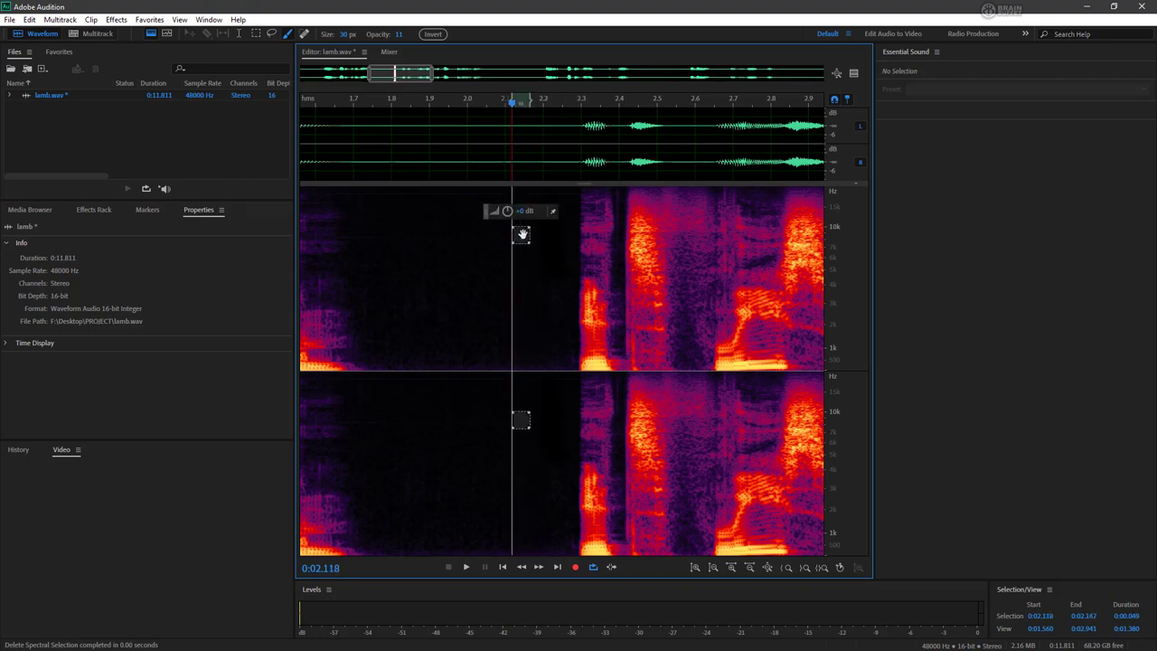
drag(551, 201, 556, 273)
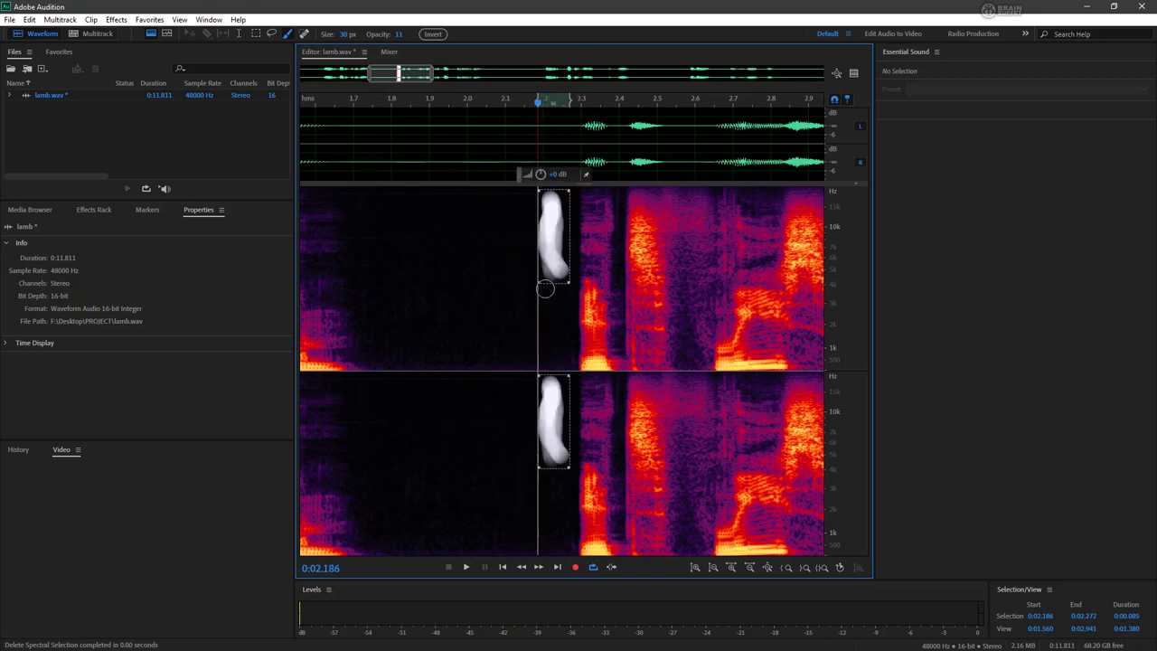
key(ctrl+z)
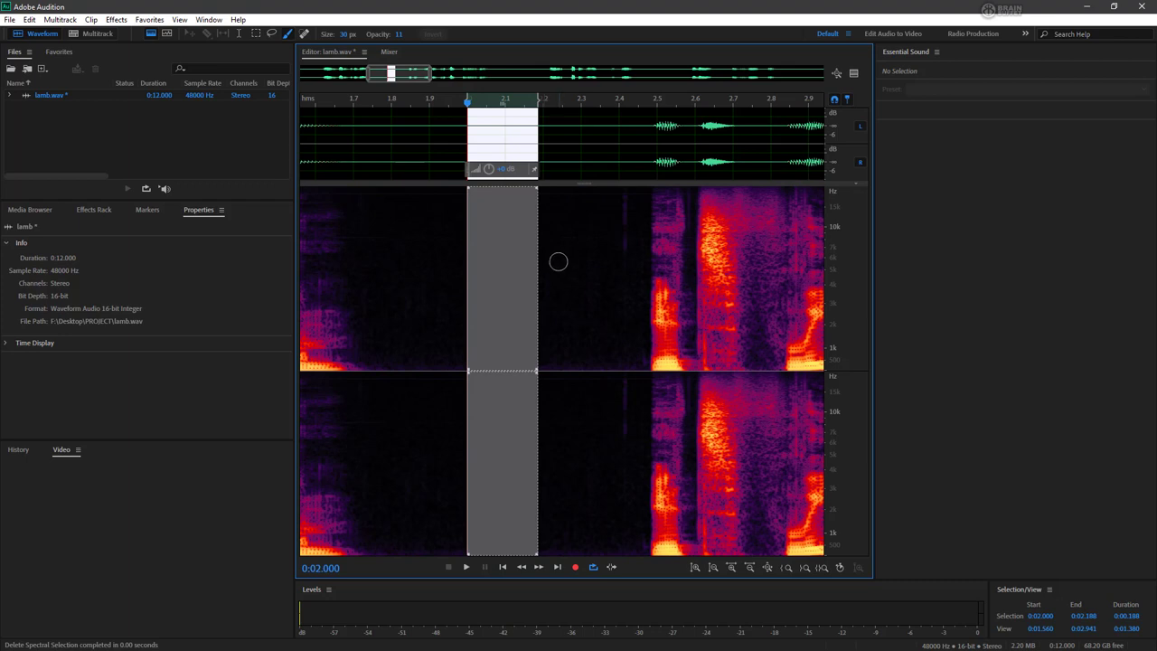
key(Delete)
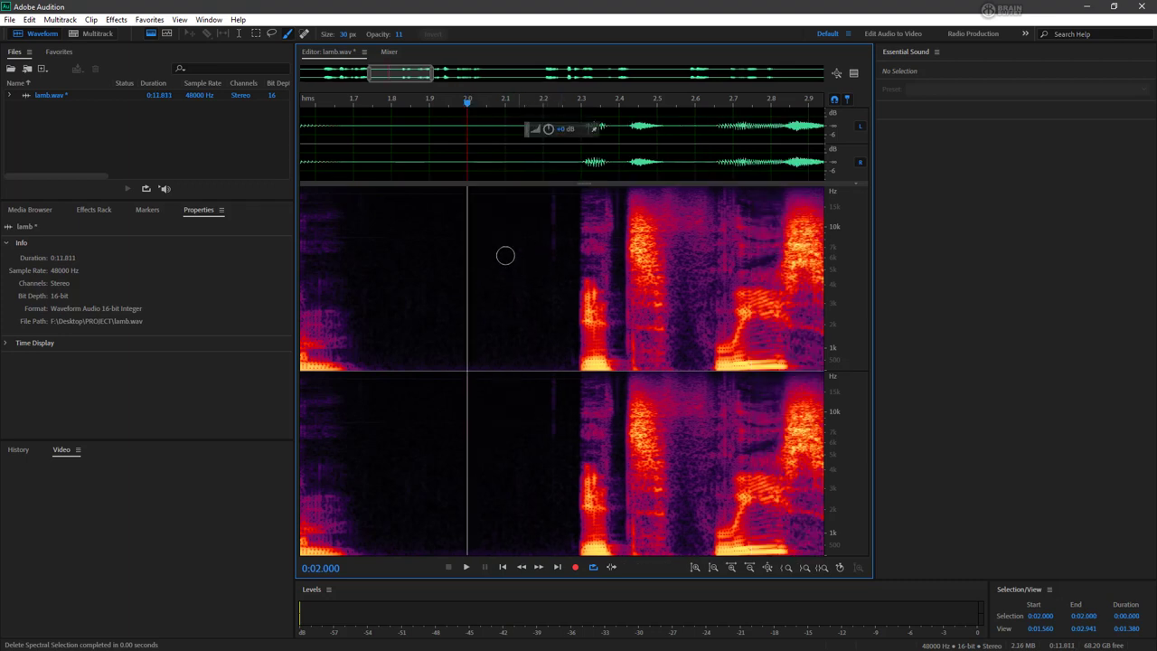
- Paint over the faint mark near 2.2 s with the Spot Healing Brush (B)
click(303, 34)
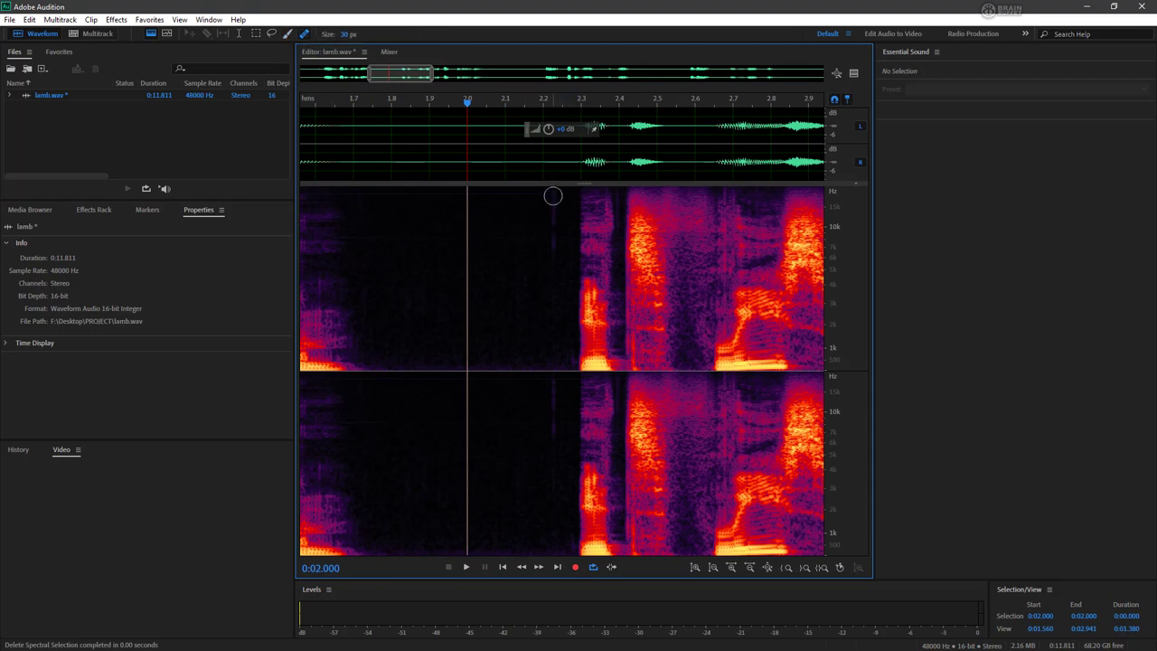
drag(553, 195, 553, 277)
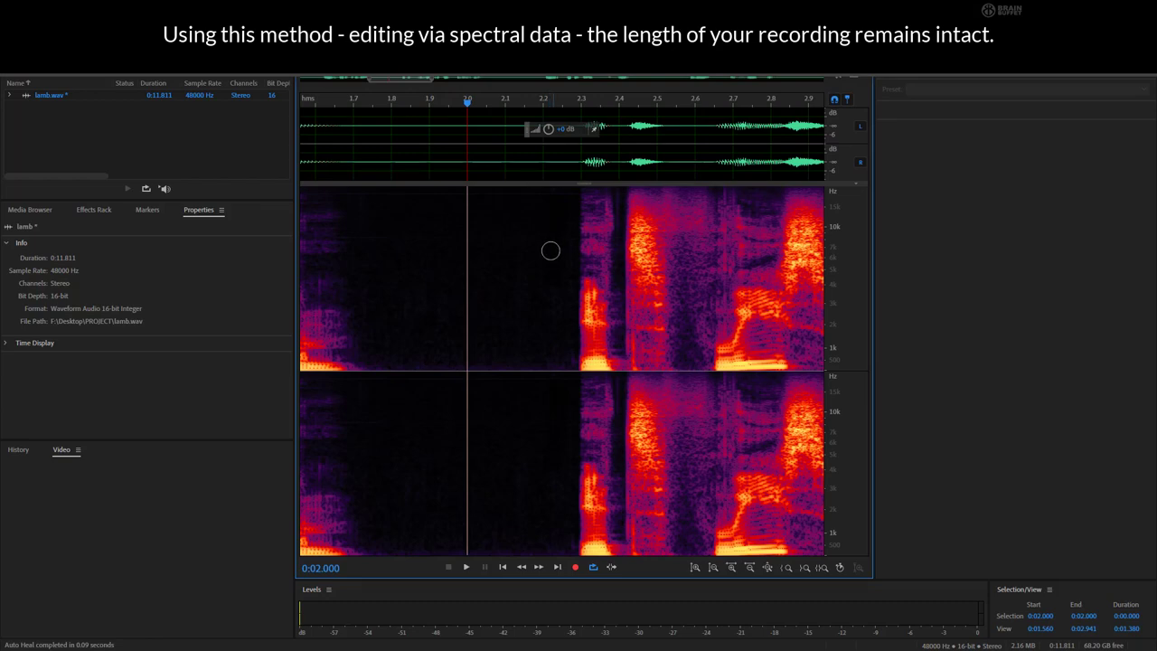
drag(398, 78, 478, 79)
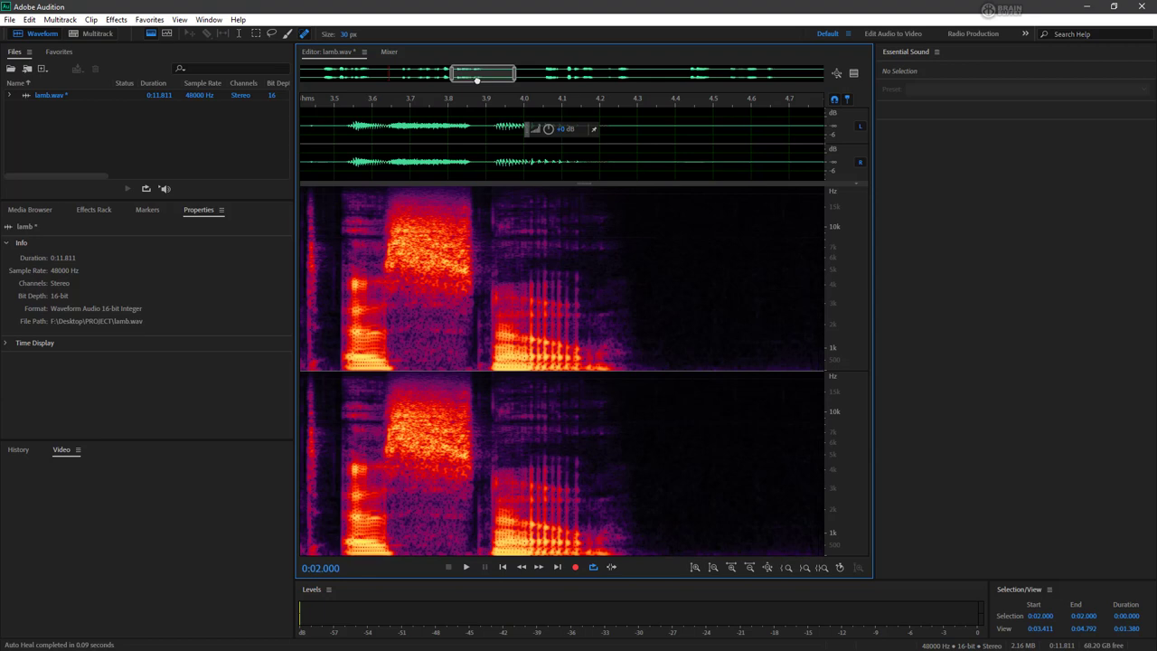
drag(476, 80, 478, 79)
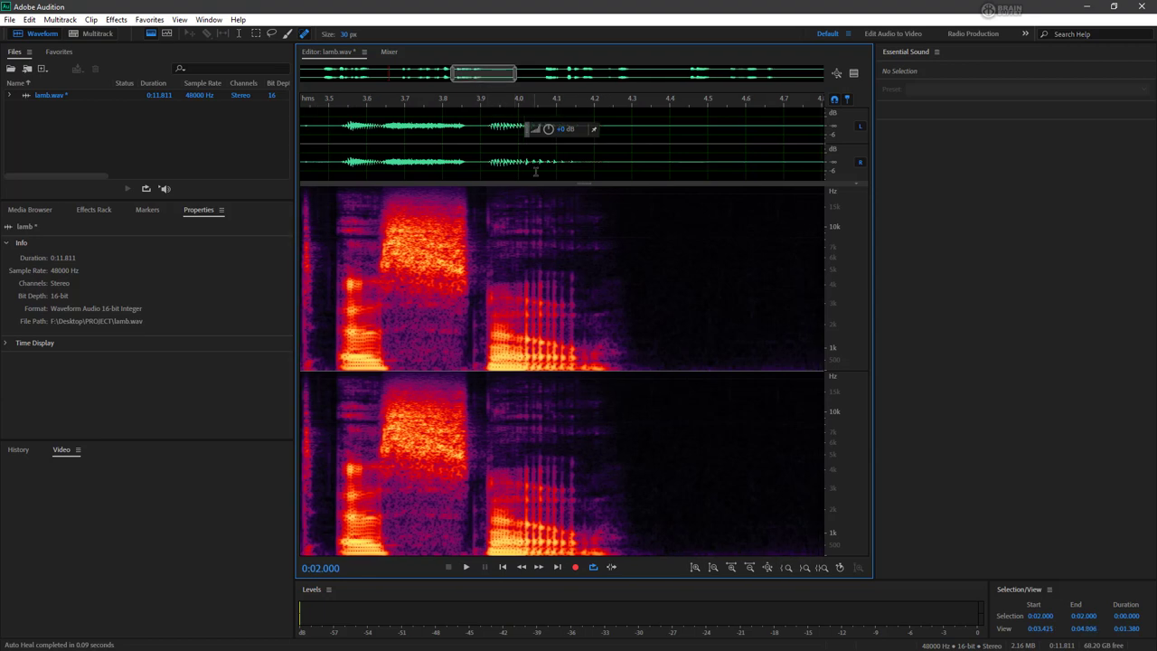
click(167, 35)
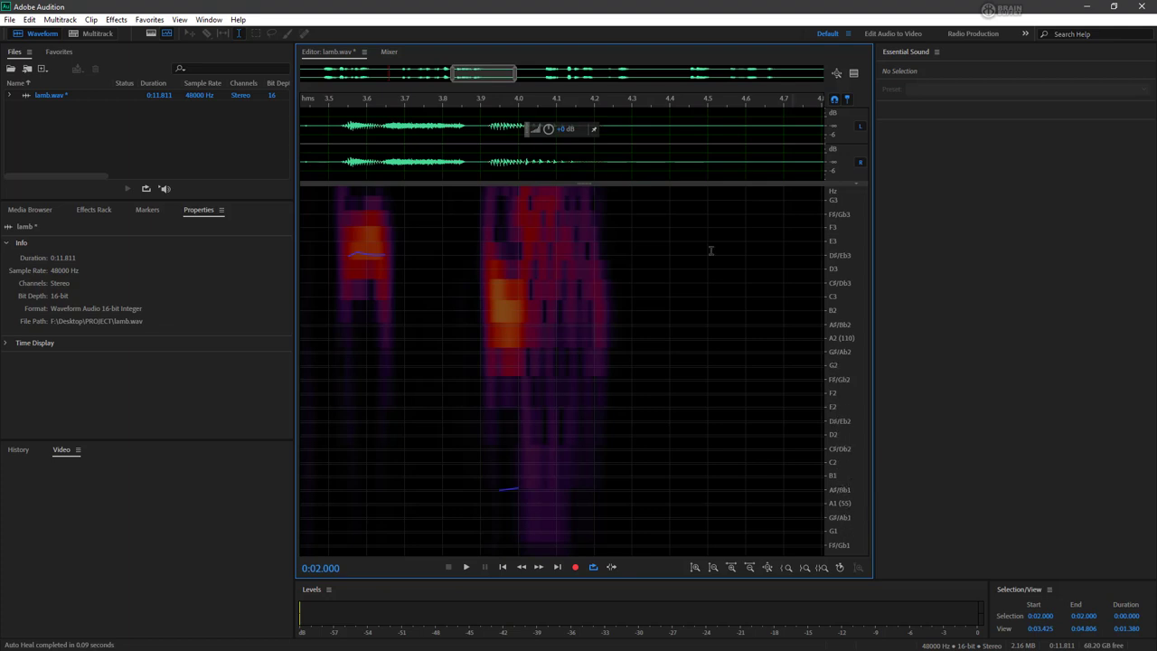
- In the spectrogram, spot-heal the blips in the quiet gap near 5.3 s
click(151, 34)
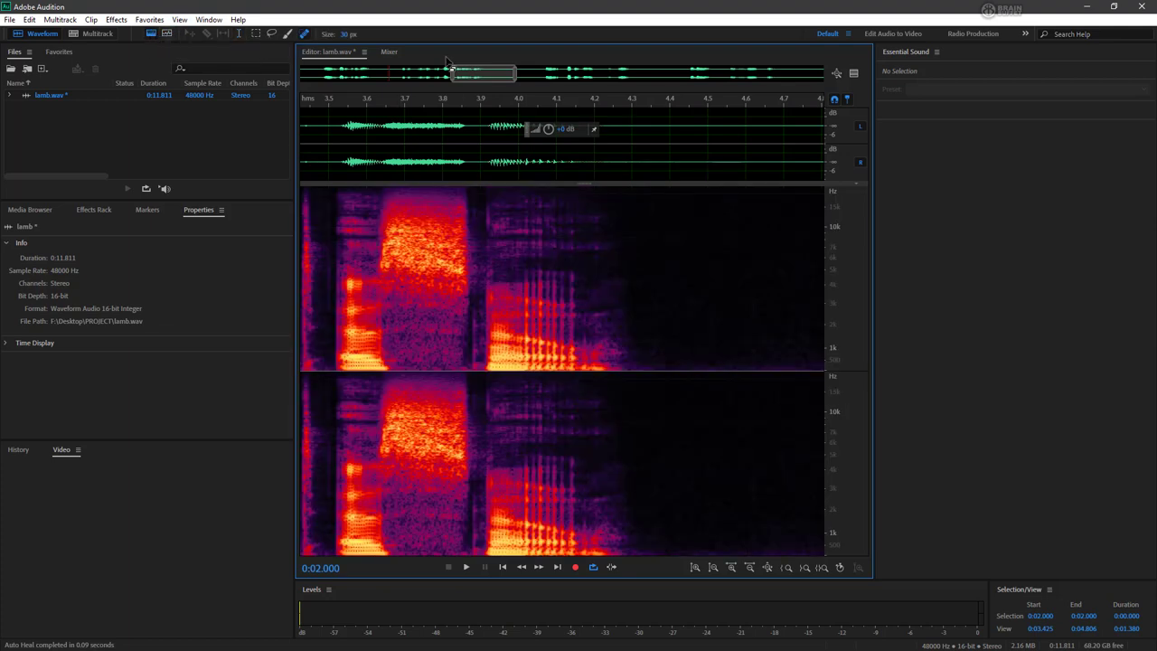
drag(487, 77, 528, 77)
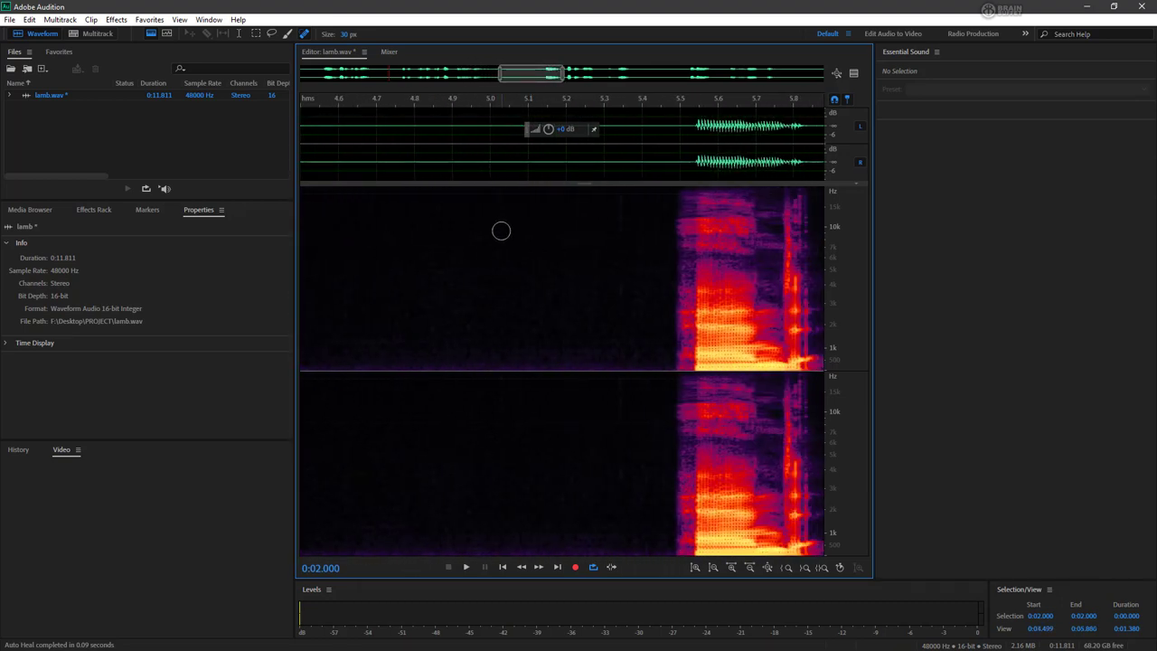
mouse_move(500, 207)
mouse_down()
mouse_move(499, 231)
mouse_move(499, 194)
mouse_up()
click(621, 202)
drag(631, 230, 620, 318)
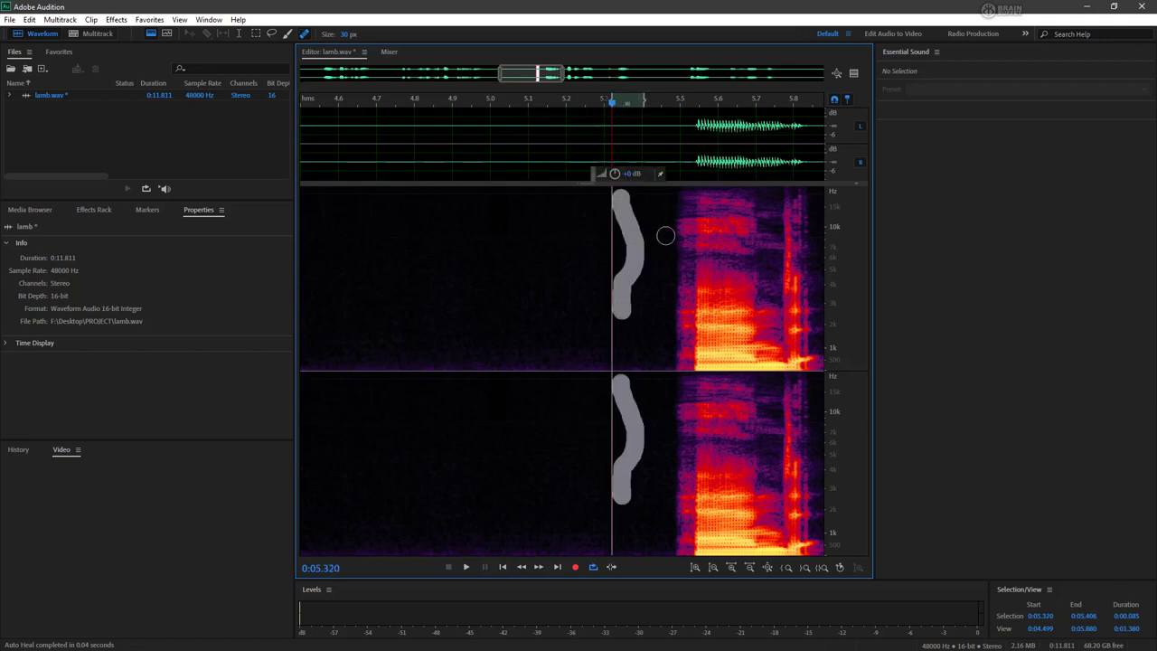
- Spot-heal the blip near 7.1 s, then zoom out to show 6.5–11.8 s
drag(553, 76, 611, 74)
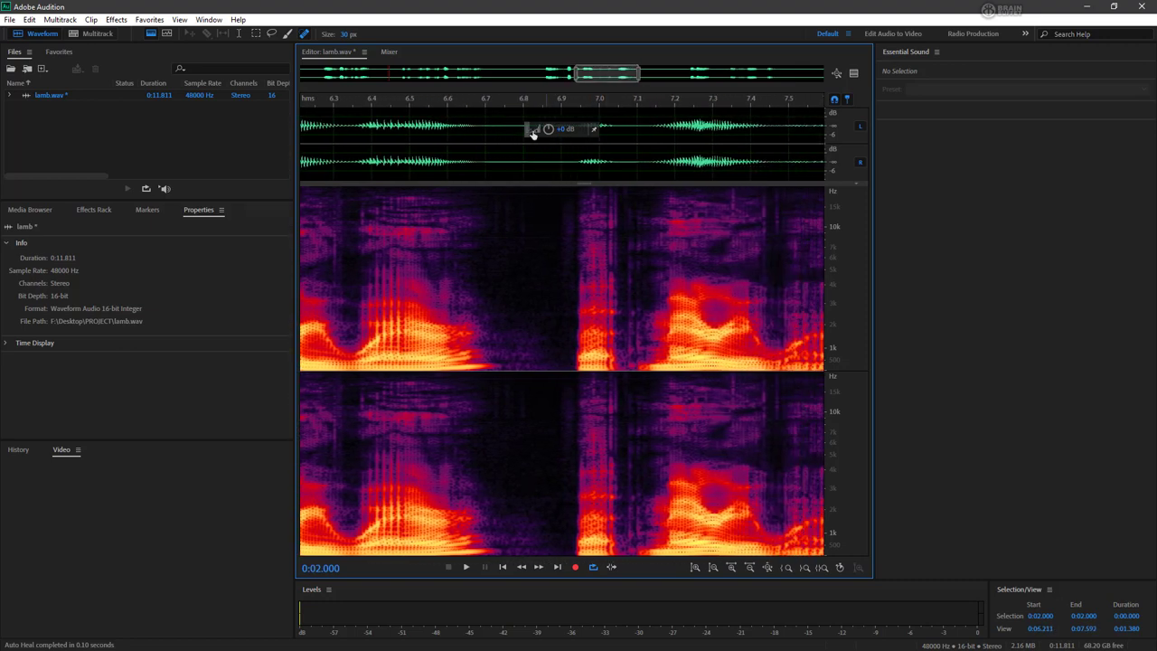
click(523, 217)
drag(502, 221, 504, 271)
drag(598, 74, 807, 94)
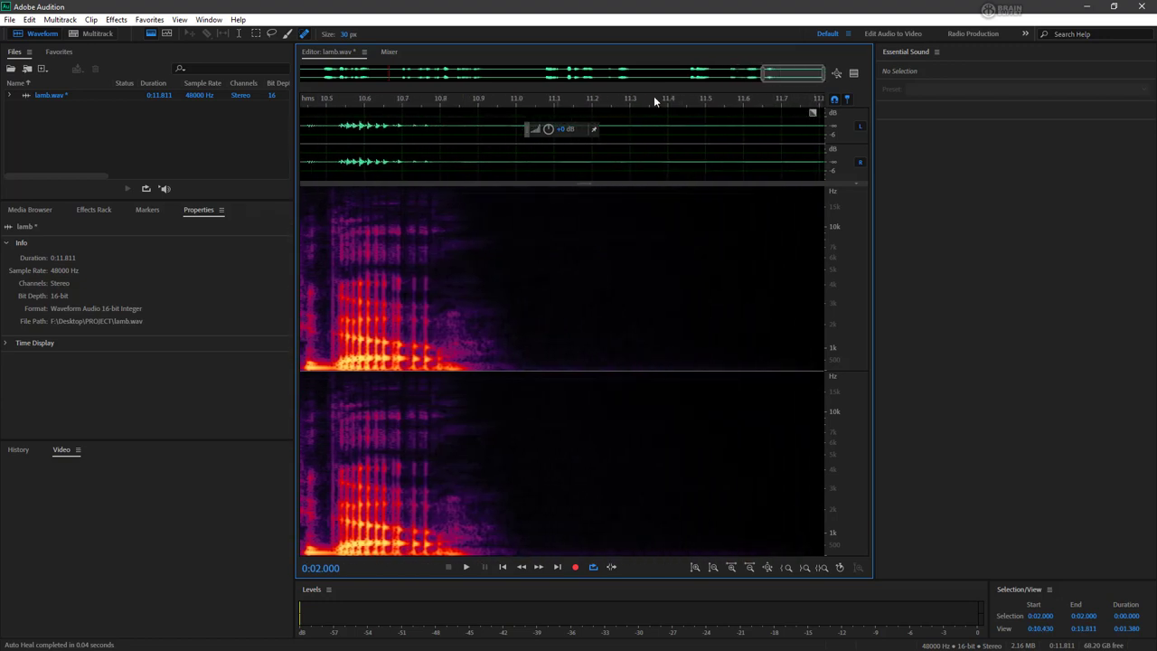
drag(764, 72, 589, 72)
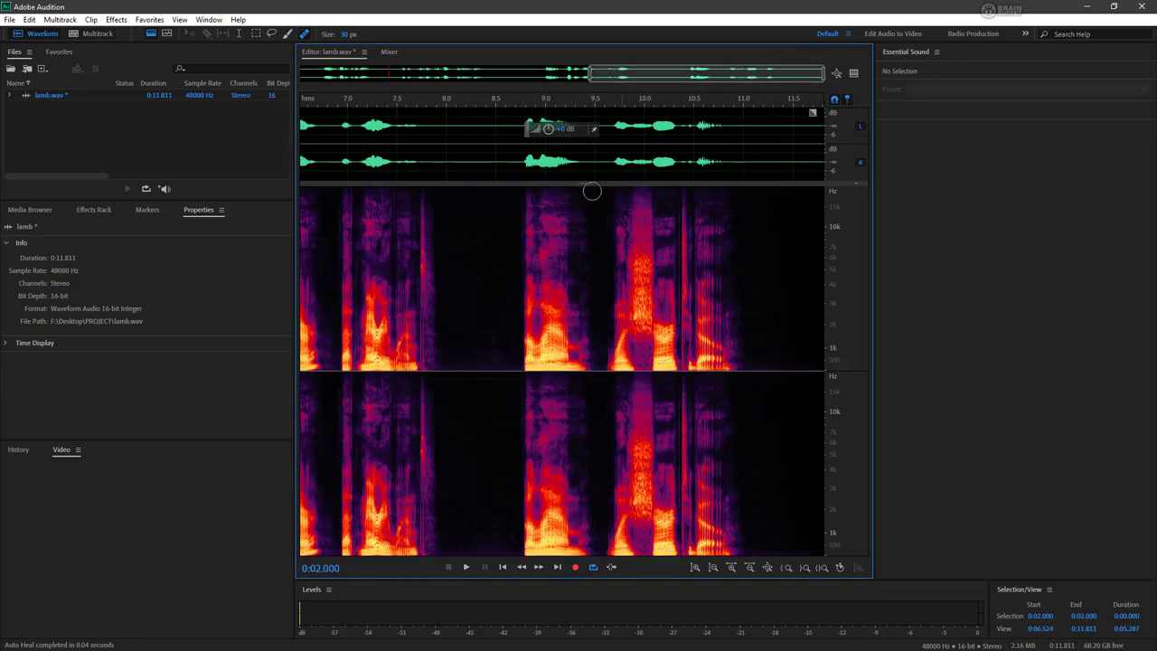
- Enlarge the waveform pane and delete the 4.725–5.163 s pause with the Time Selection tool
drag(582, 190, 588, 462)
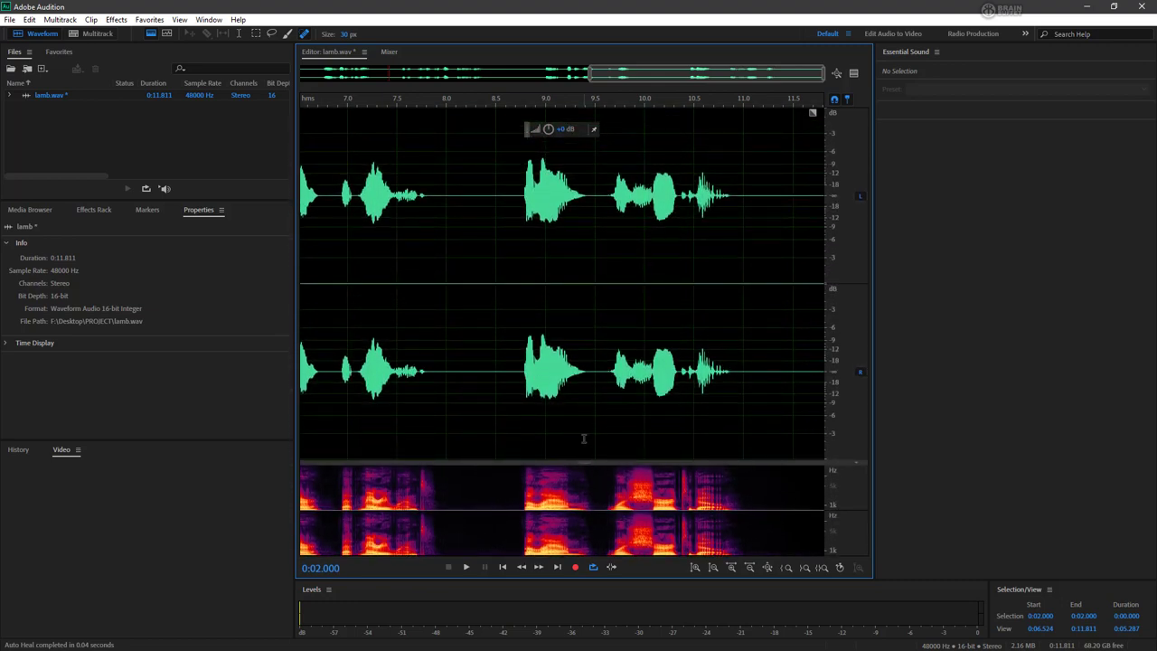
click(240, 34)
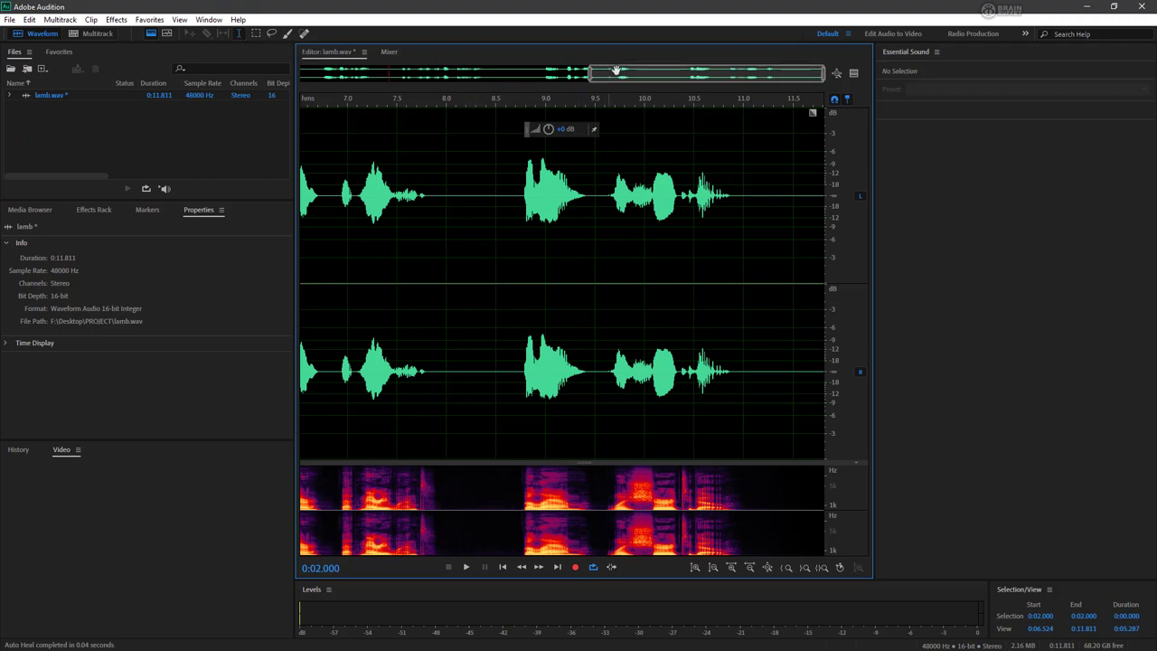
drag(644, 75, 441, 75)
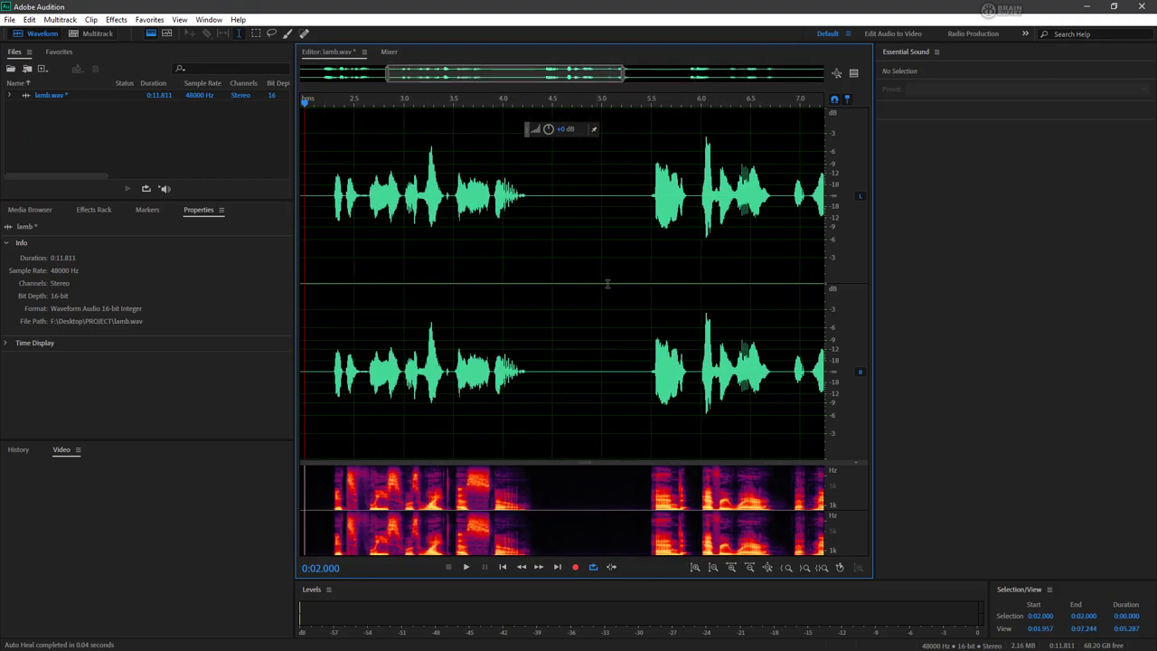
click(615, 289)
drag(612, 289, 577, 300)
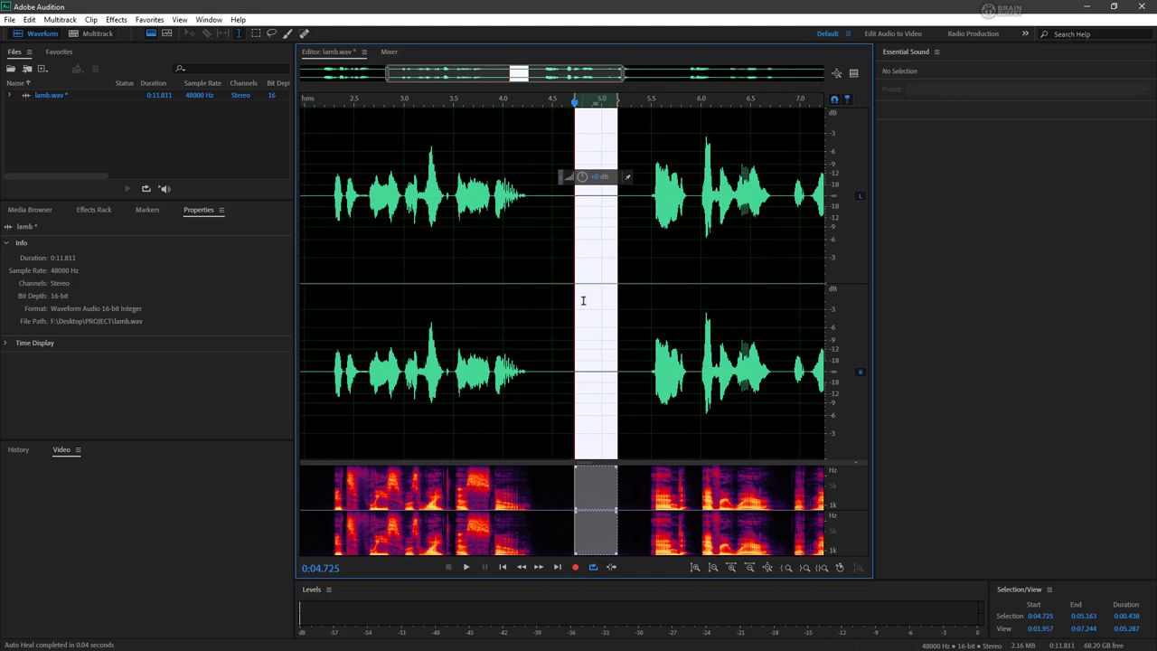
key(Delete)
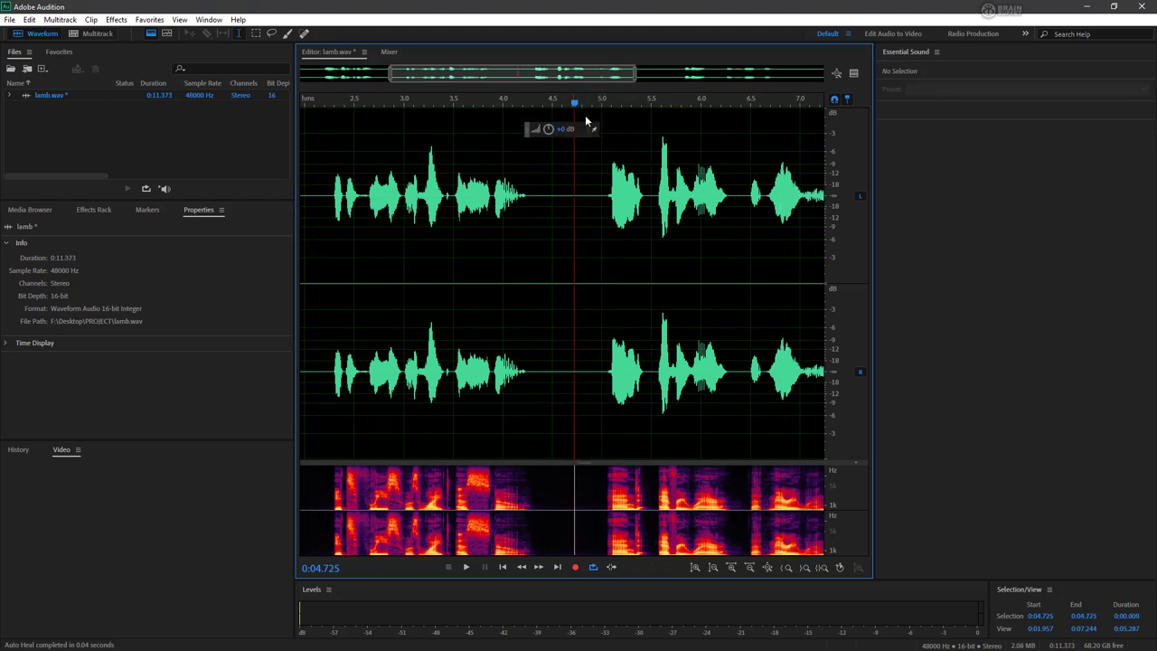
- Delete the long pause near 7.8 s and widen the view back to the file start
drag(585, 68, 733, 70)
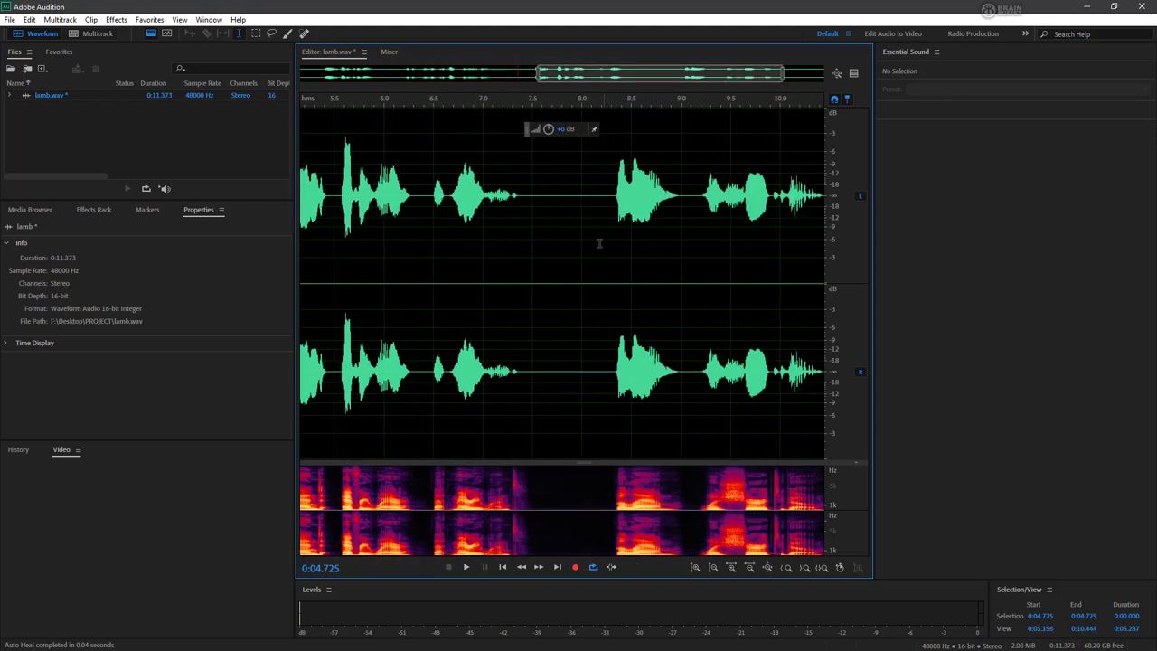
drag(593, 244, 563, 248)
key(Delete)
drag(696, 75, 769, 78)
drag(689, 80, 639, 76)
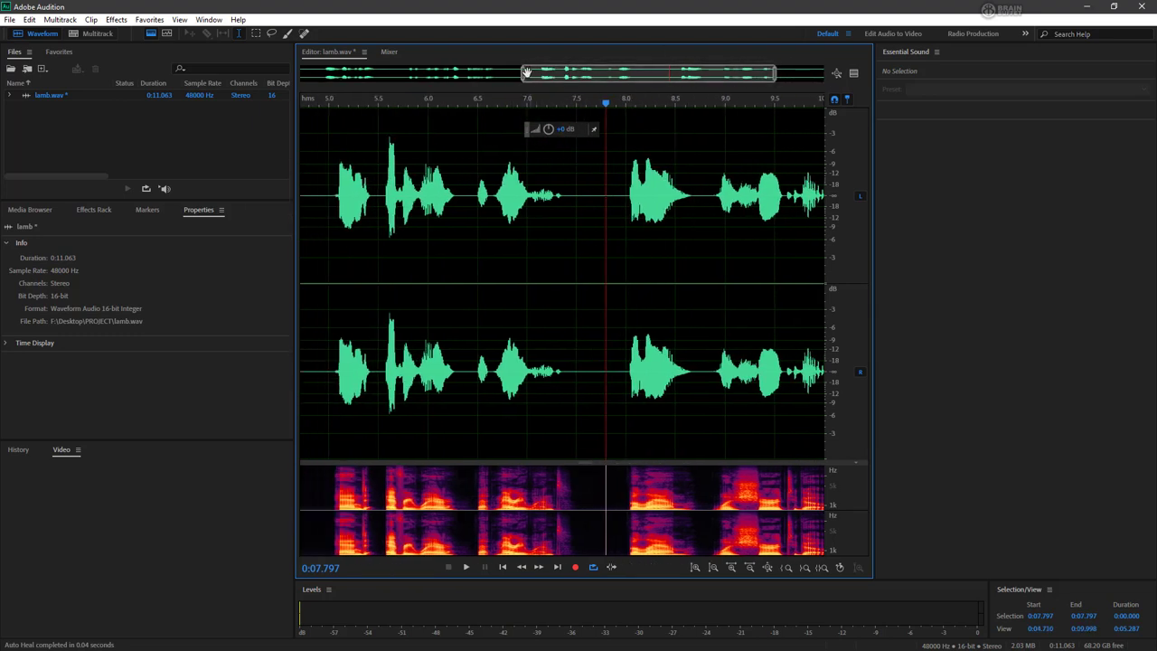
drag(523, 82, 302, 80)
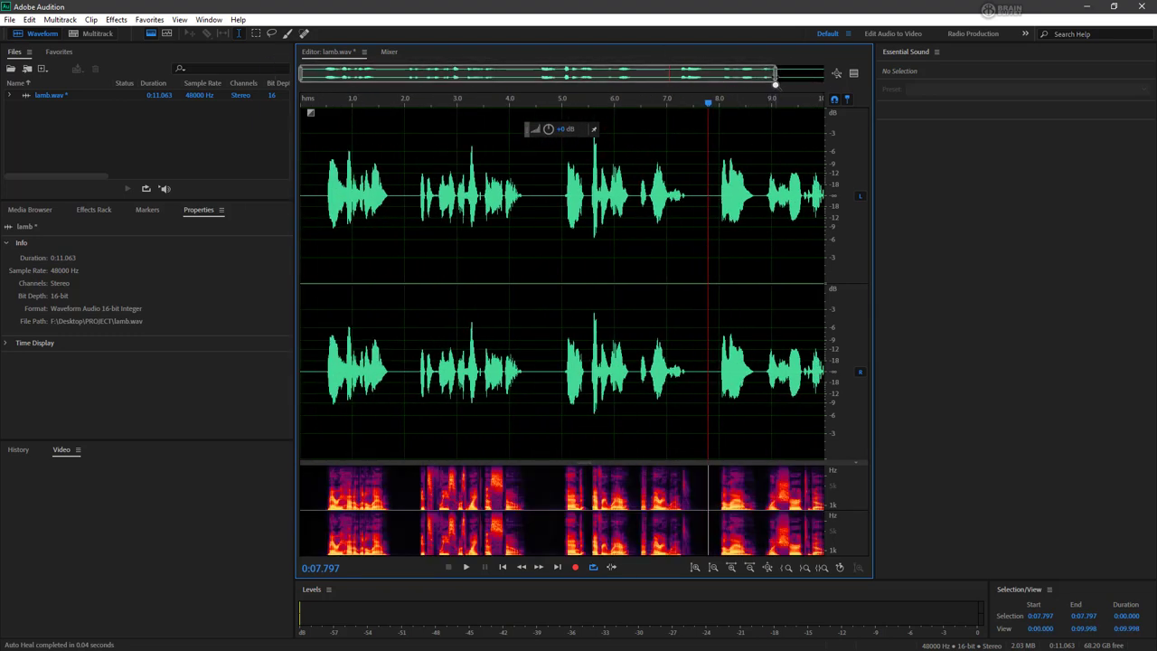
- Show the whole 11.063 s lamb.wav and play it from the start, stopping near the end
drag(802, 81, 874, 82)
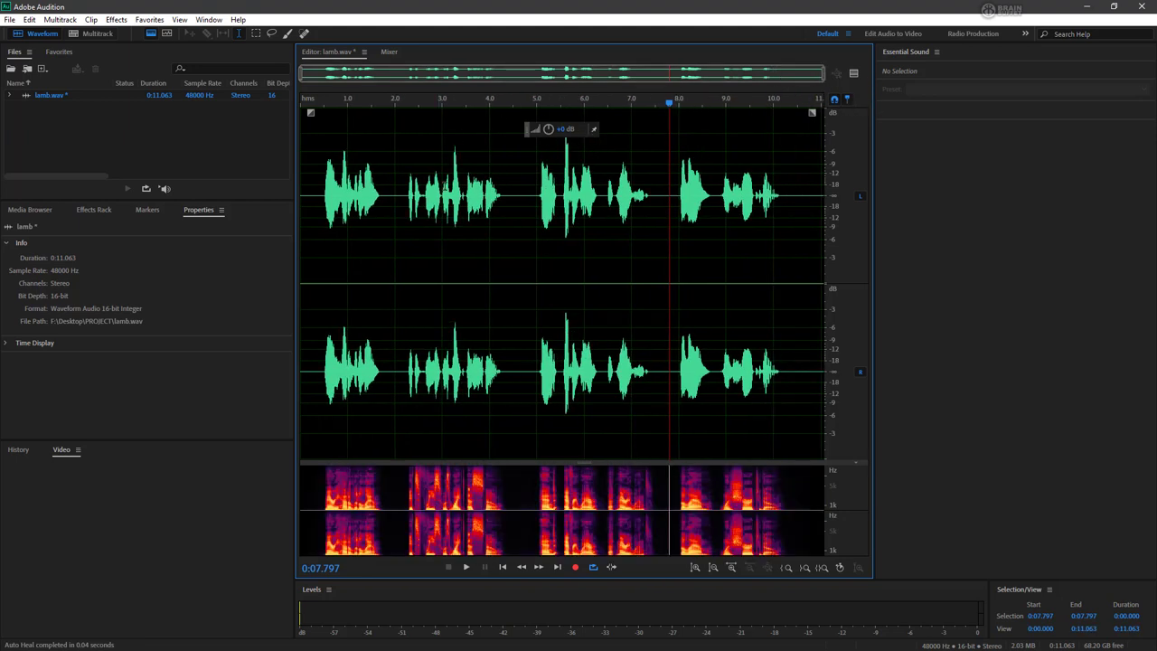
key(Home)
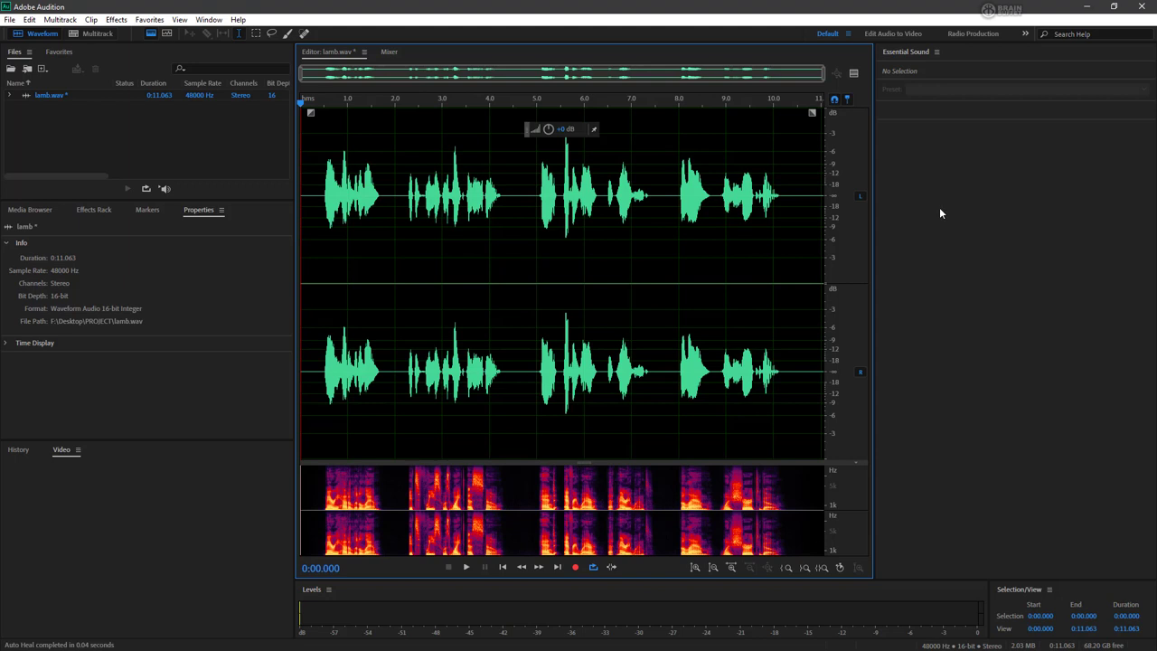
key(space)
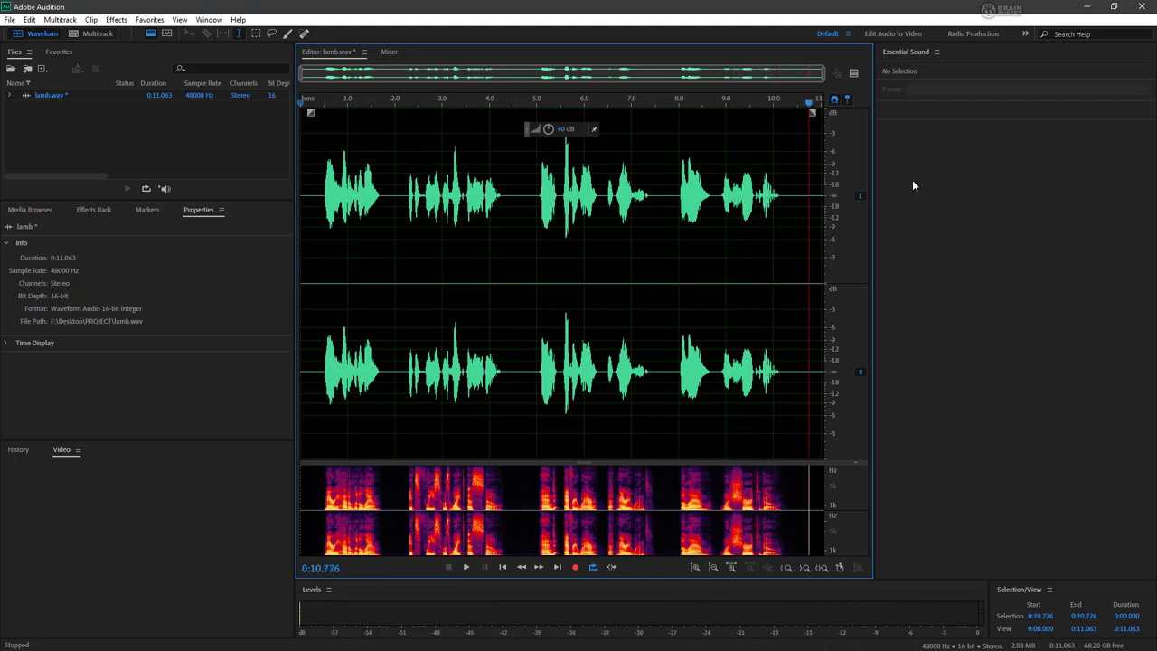
key(space)
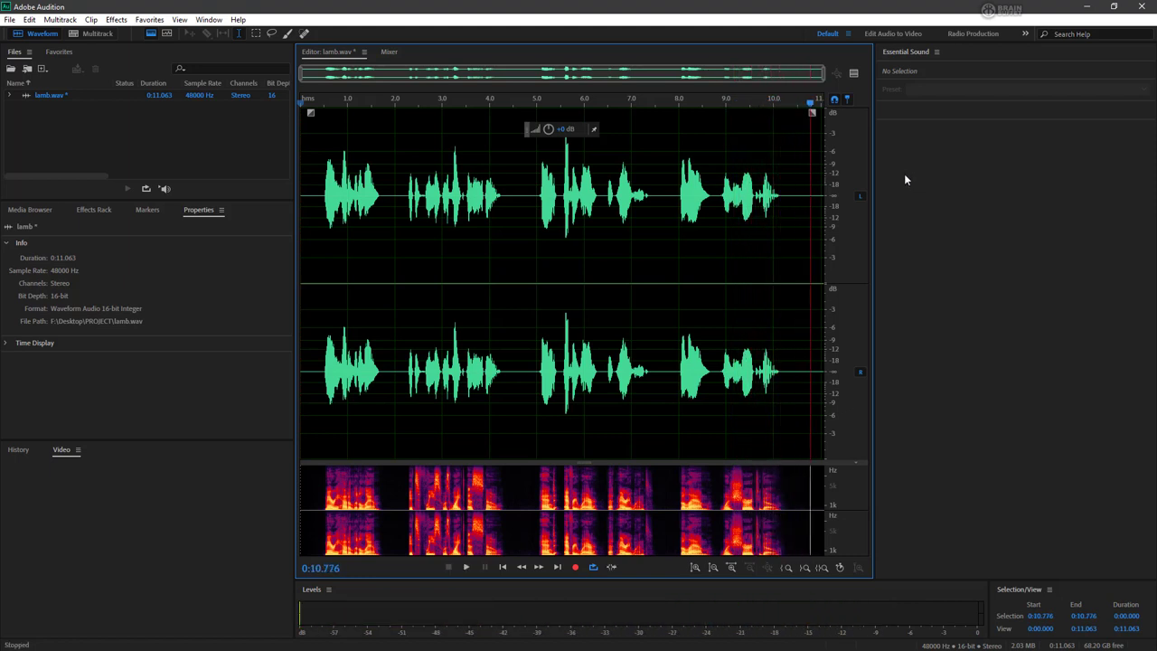